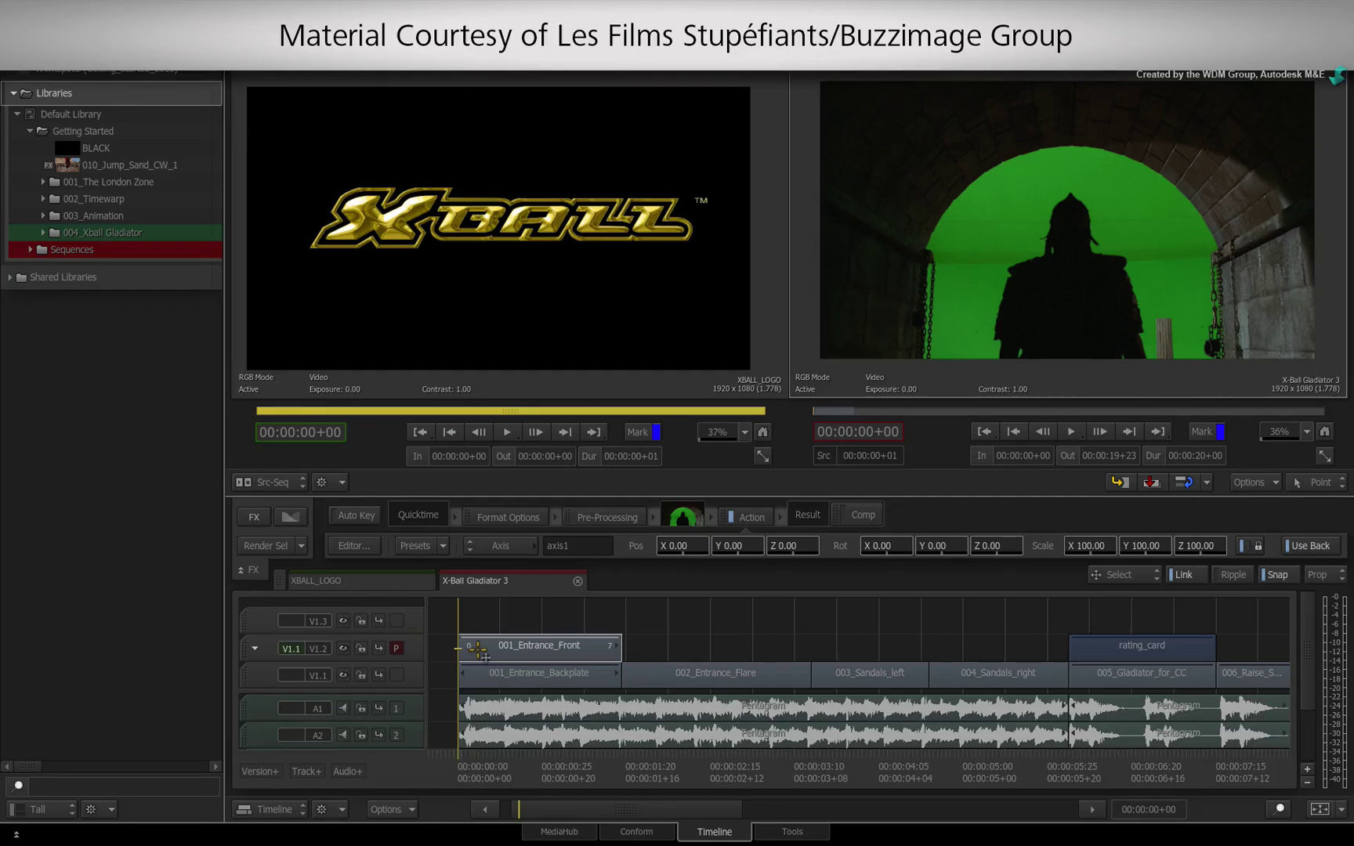
Step: Select the 001_Entrance_Backplate Colosseum clip and scrub through its footage
left_click(477, 668)
left_click(546, 759)
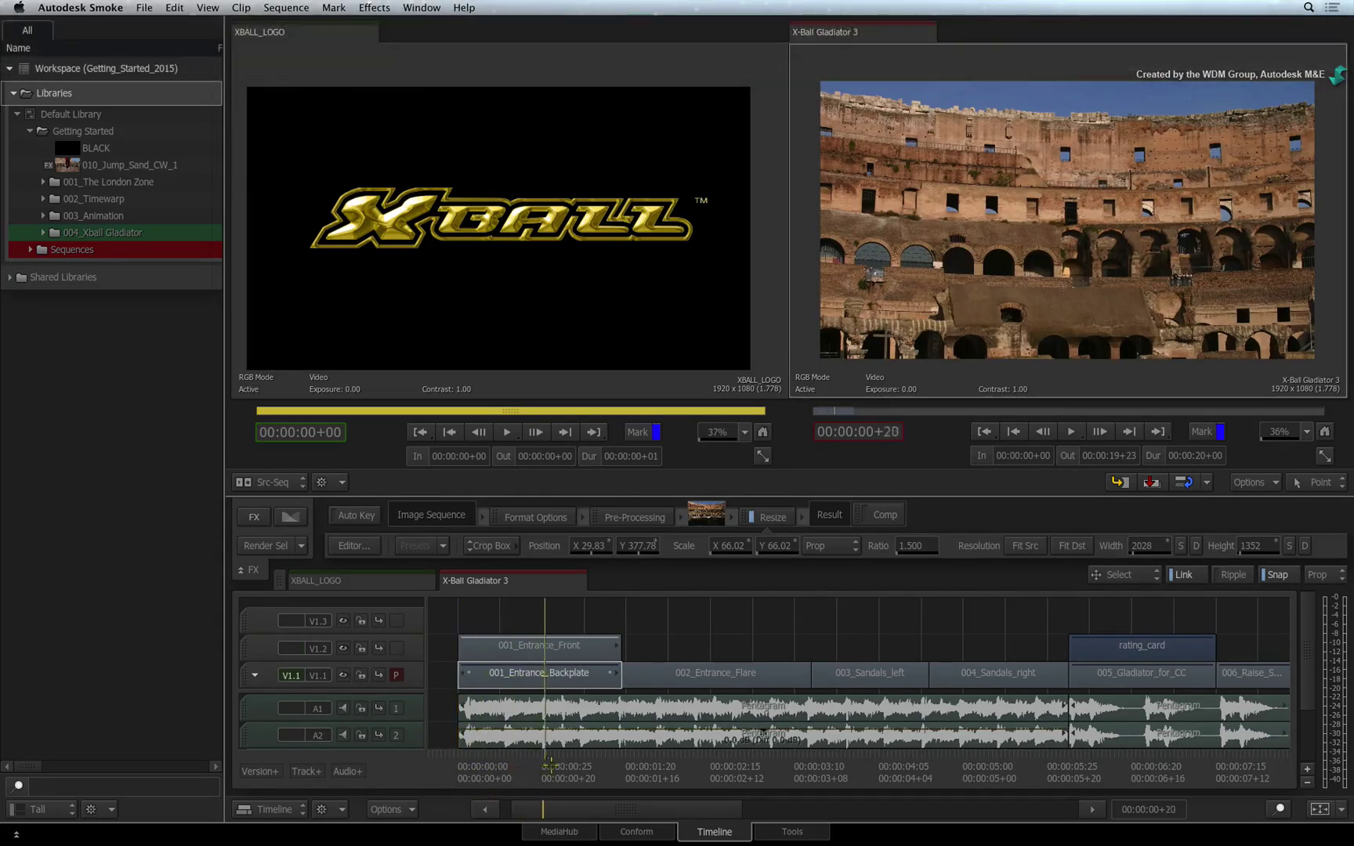
mouse_move(549, 765)
left_mouse_down()
mouse_move(547, 778)
mouse_move(458, 777)
left_mouse_up()
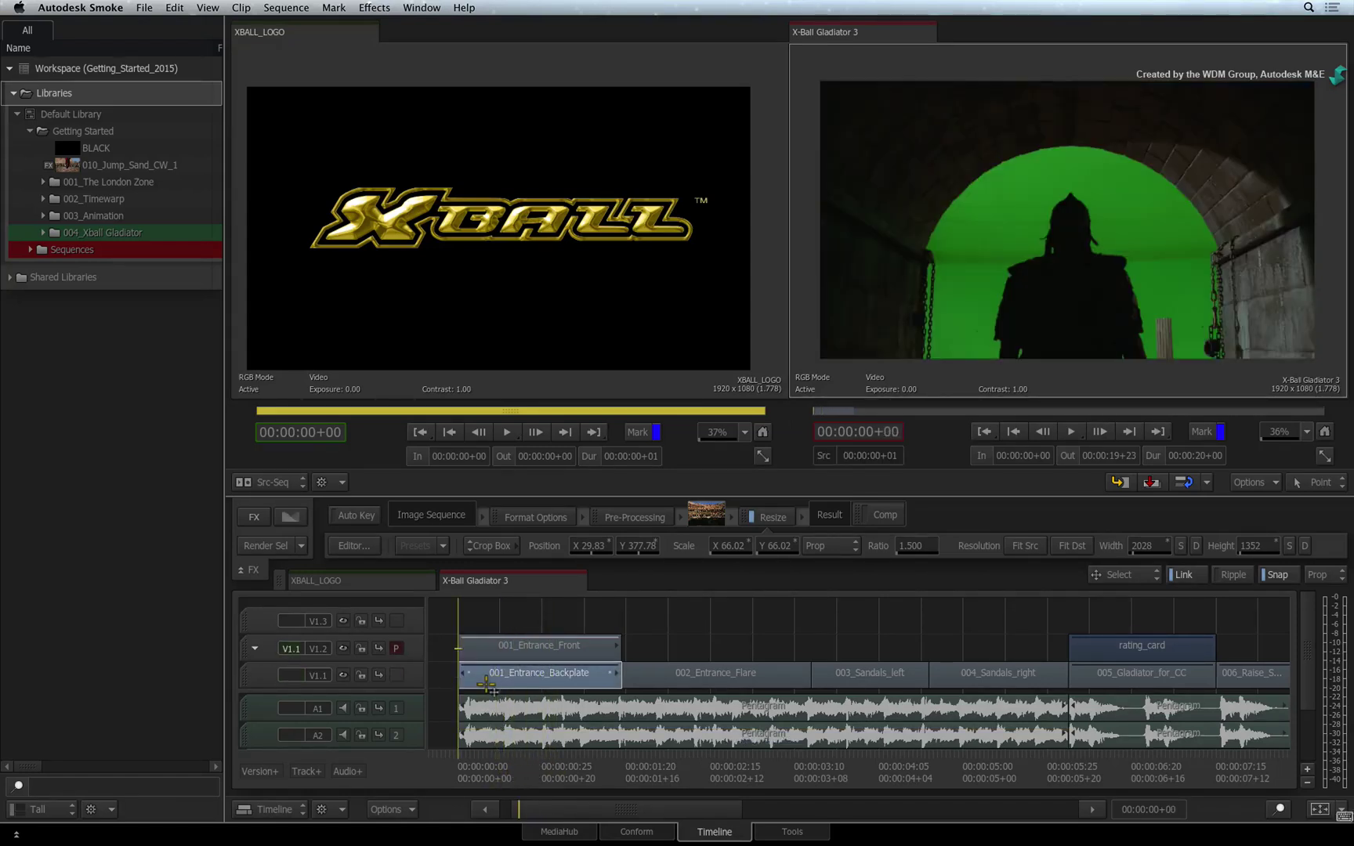
Step: Select the 001_Entrance_Front green-screen clip, step a few frames in and apply Action
left_click(472, 649)
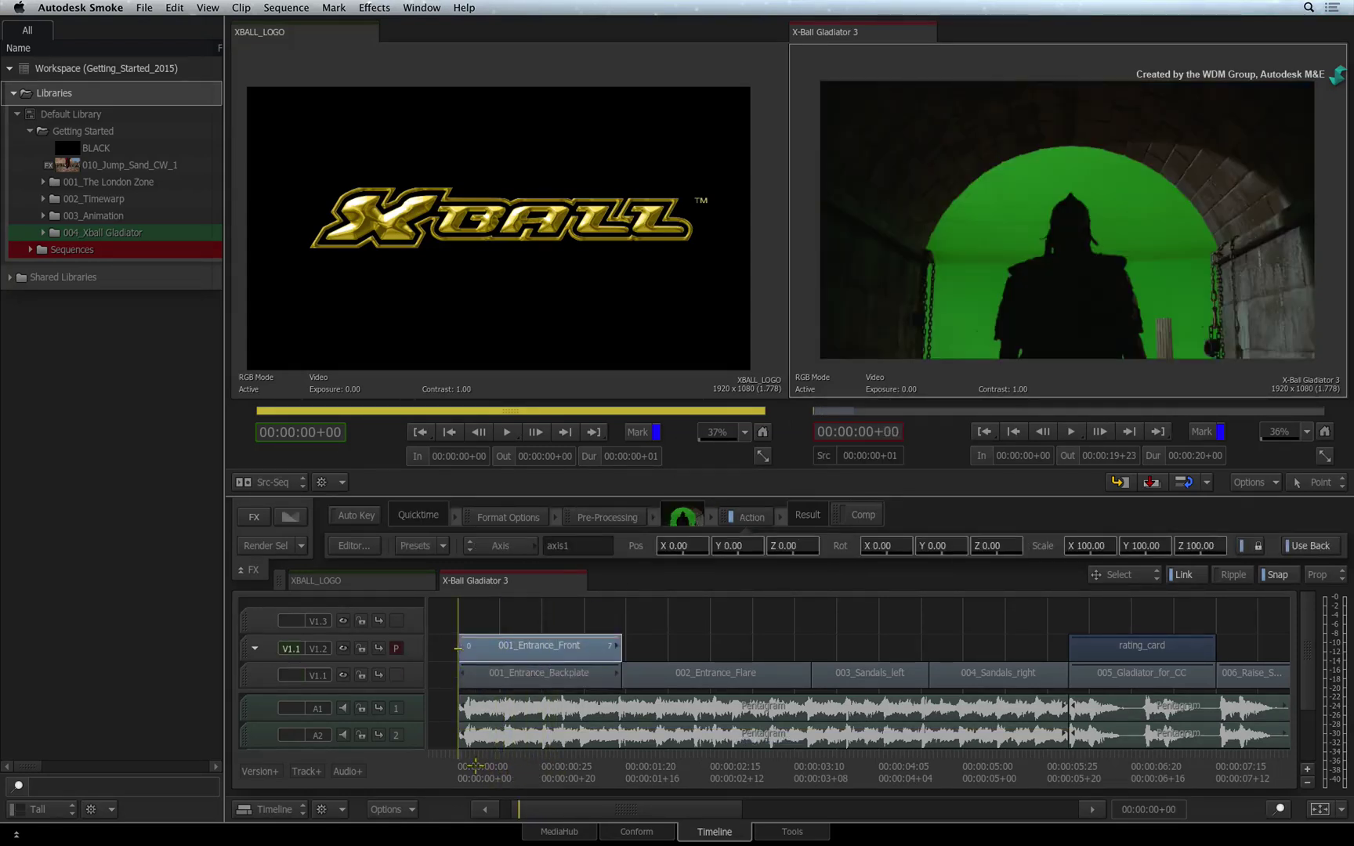
left_click_drag(473, 765, 459, 767)
left_click(763, 514)
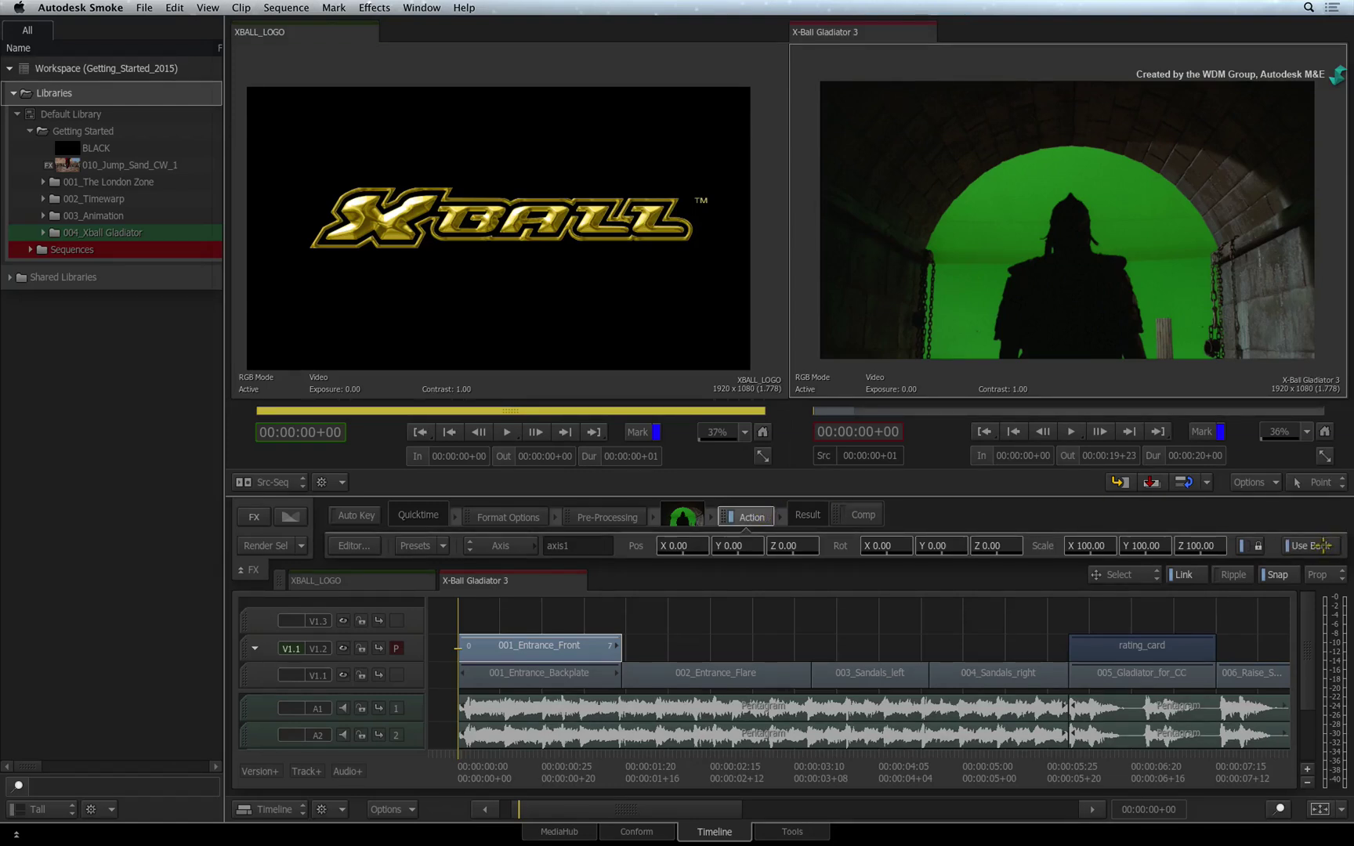
Step: Enter the Action editor and show the Media list of composite layers
left_click(353, 546)
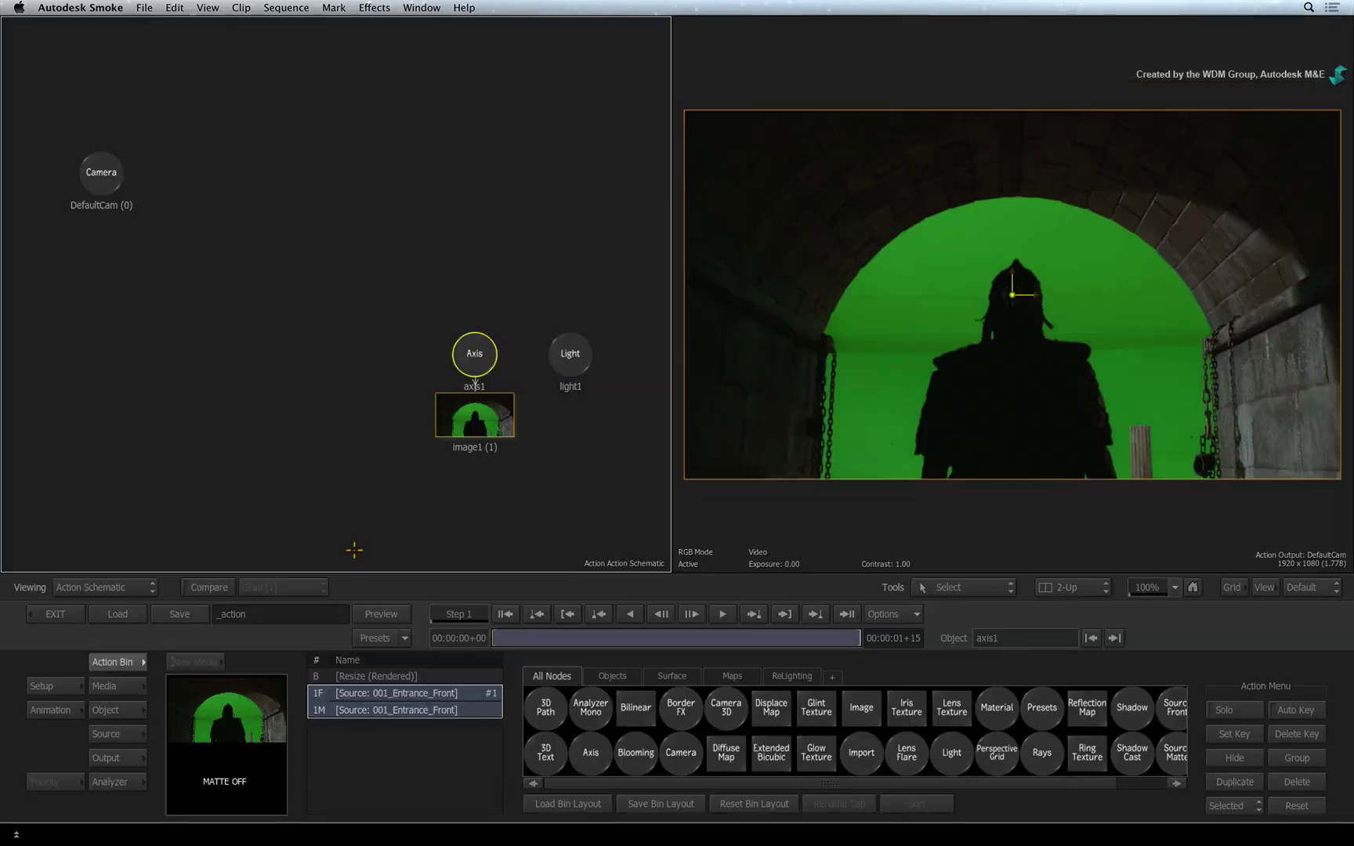
left_click(127, 681)
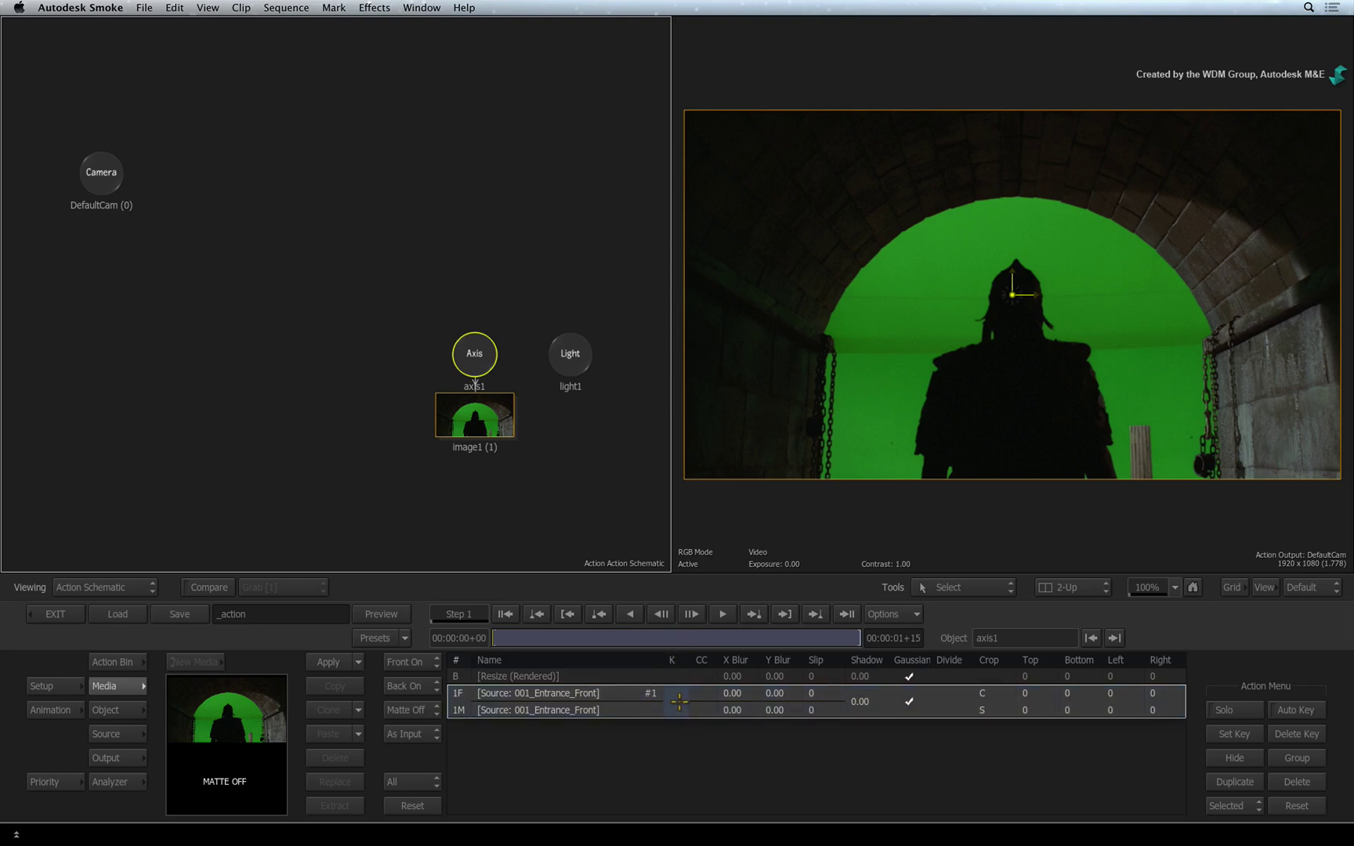
left_click(679, 700)
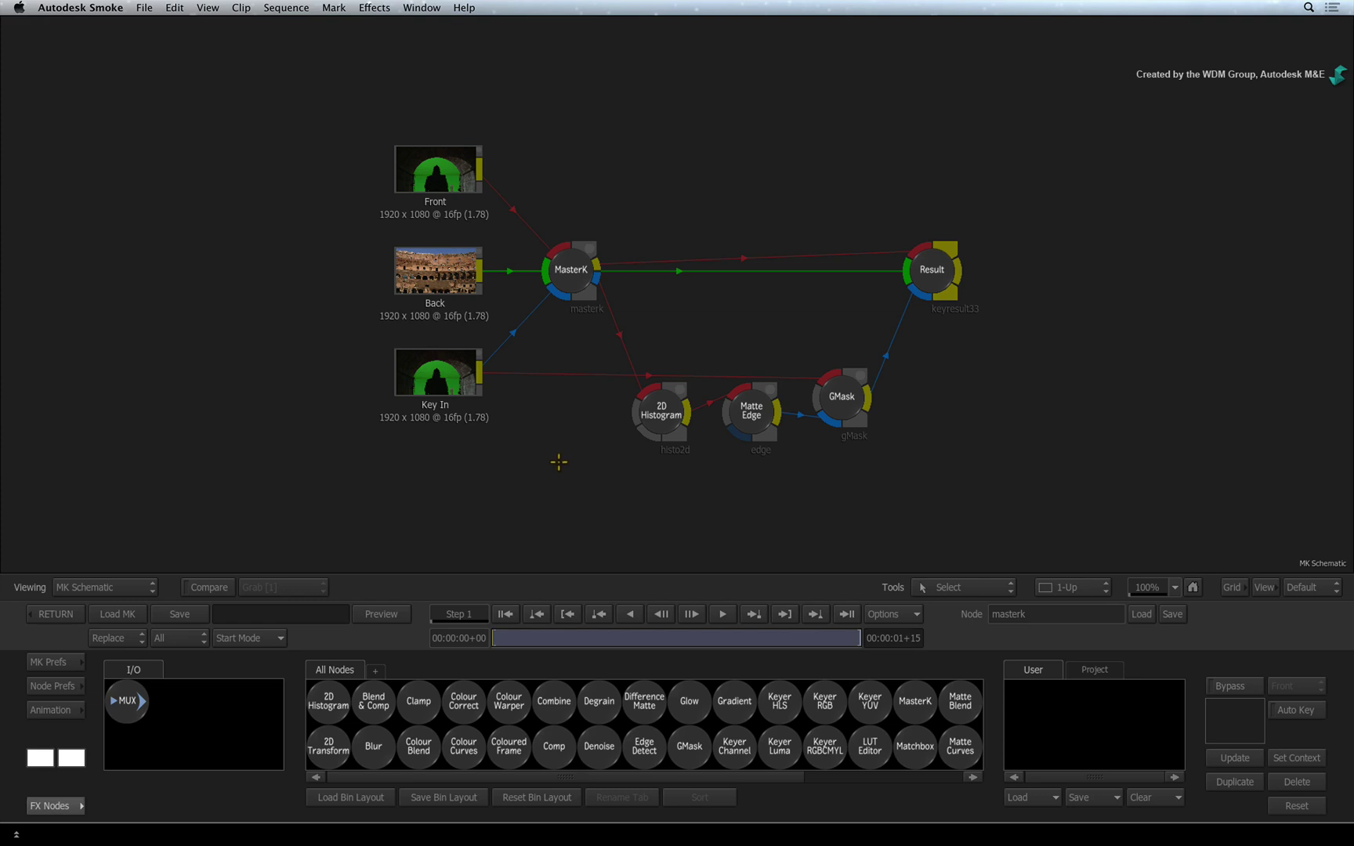
left_click(277, 636)
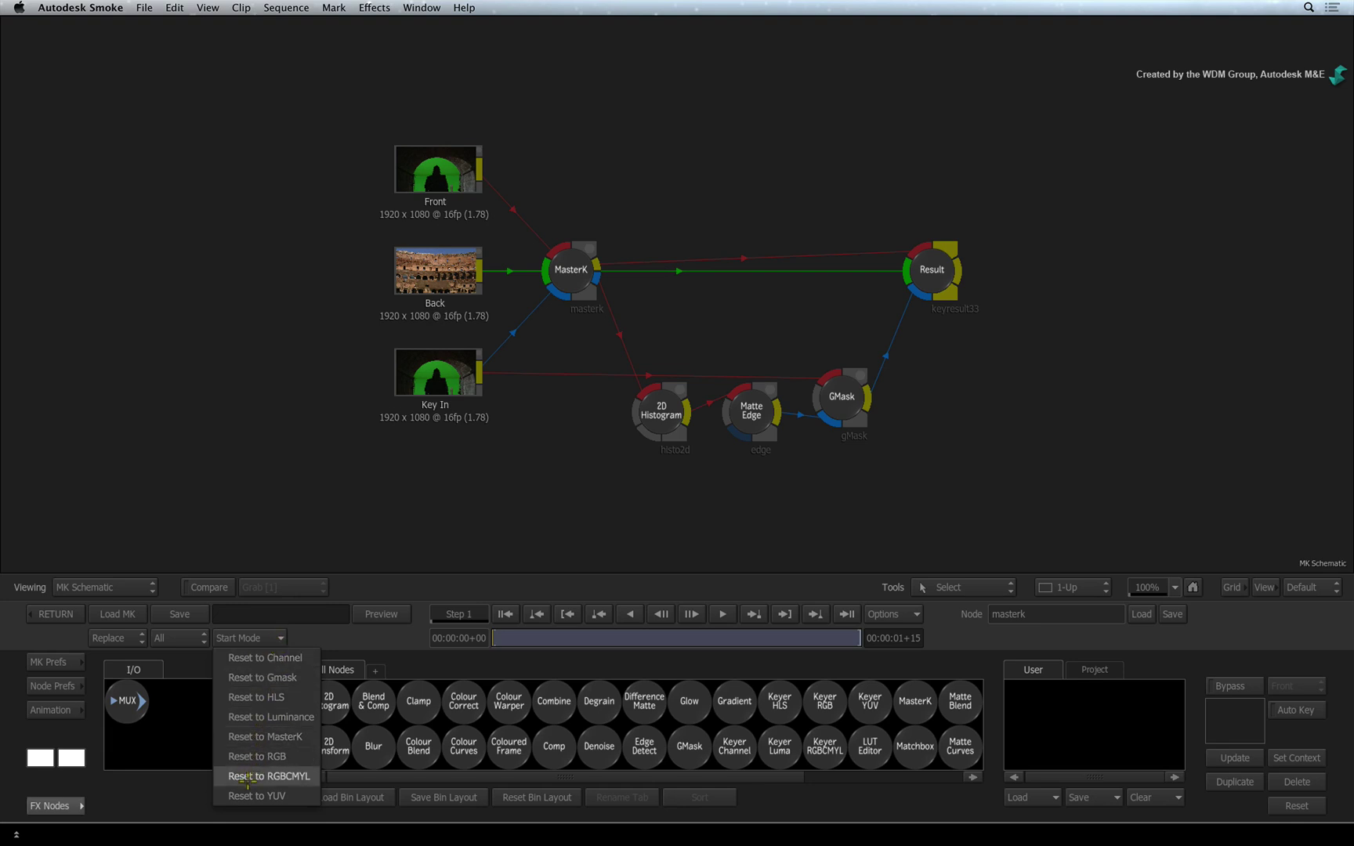
left_click(271, 636)
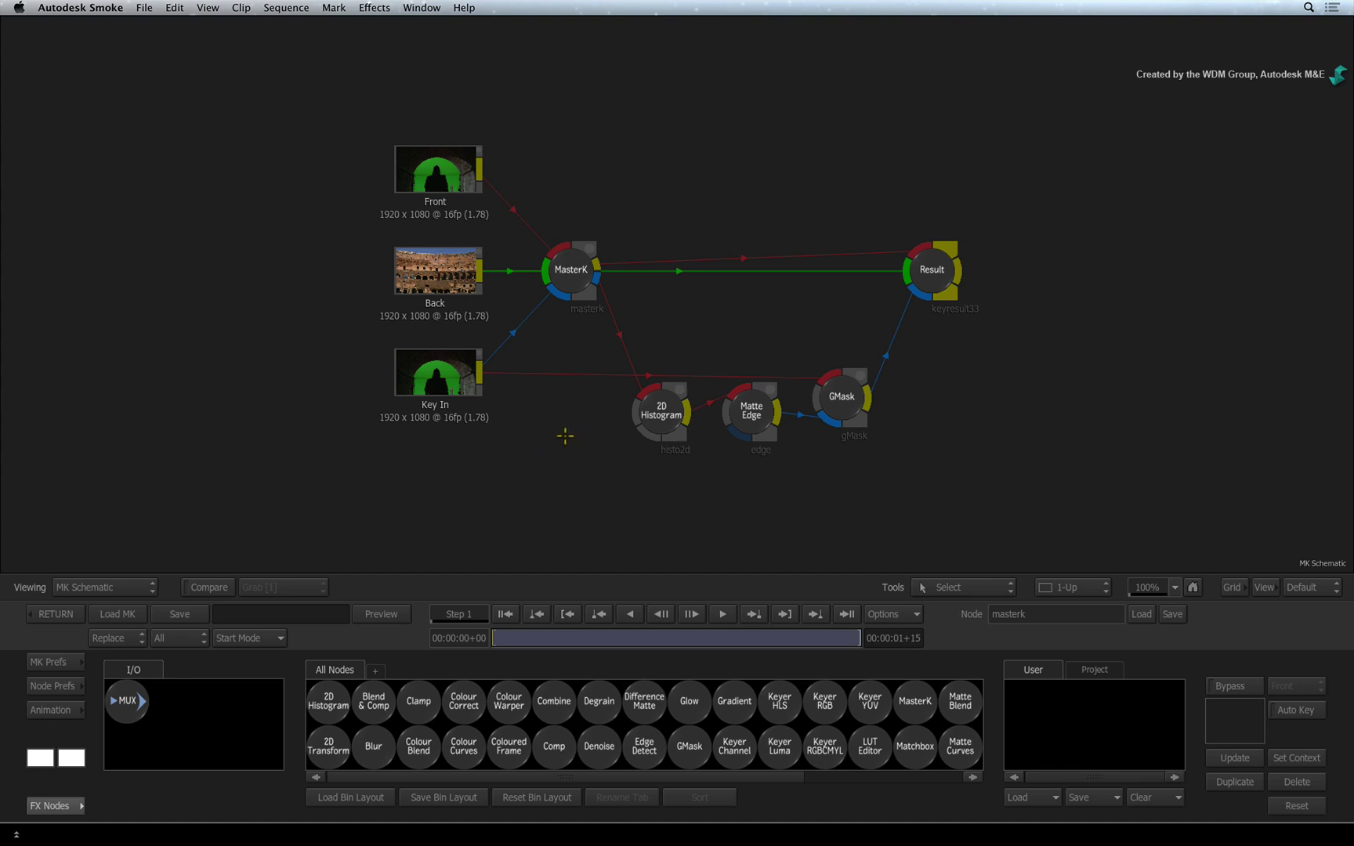
left_click(571, 275)
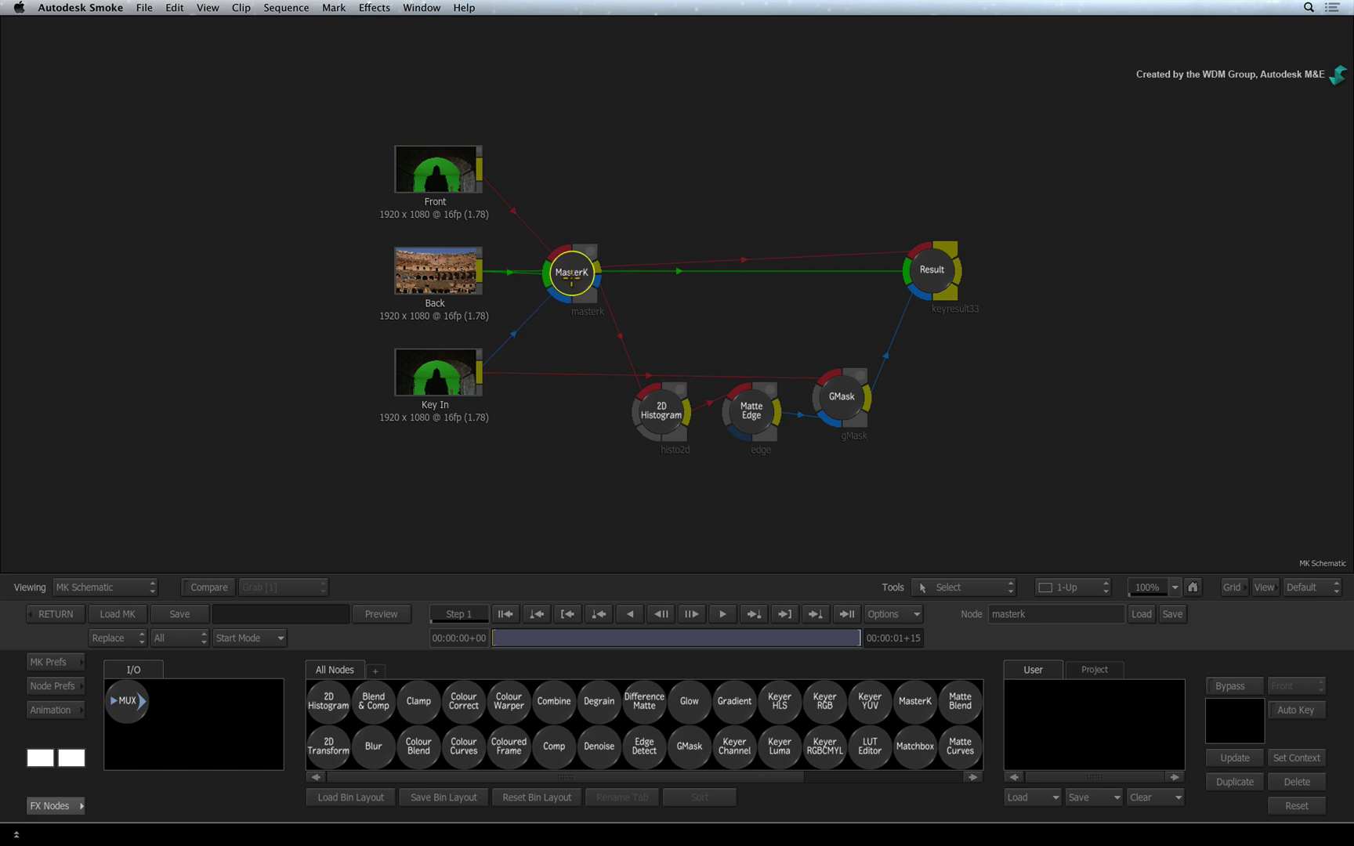
left_click(573, 466)
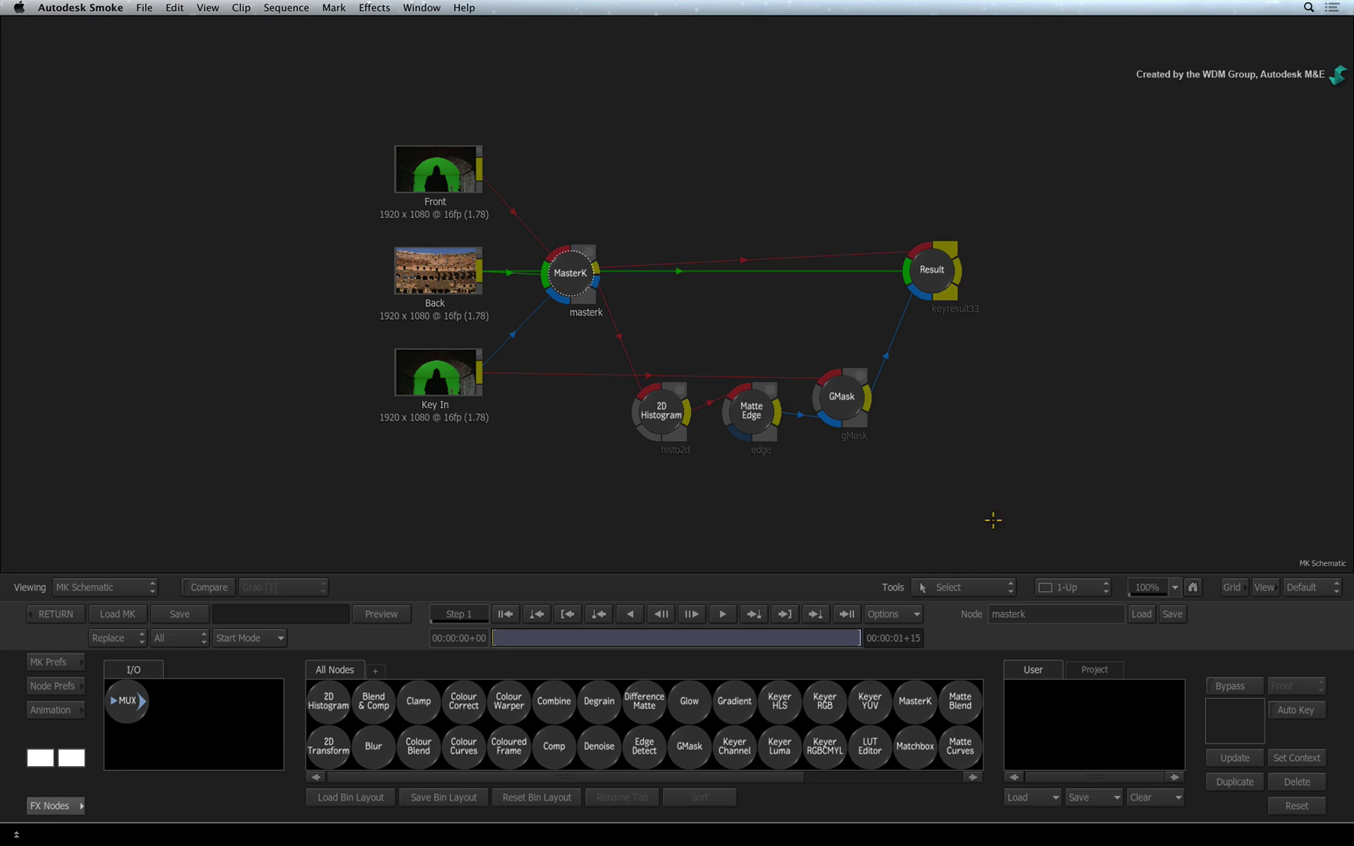
Step: Switch the viewer to the 2-Up layout and zoom out on the gladiator image
left_click(1106, 583)
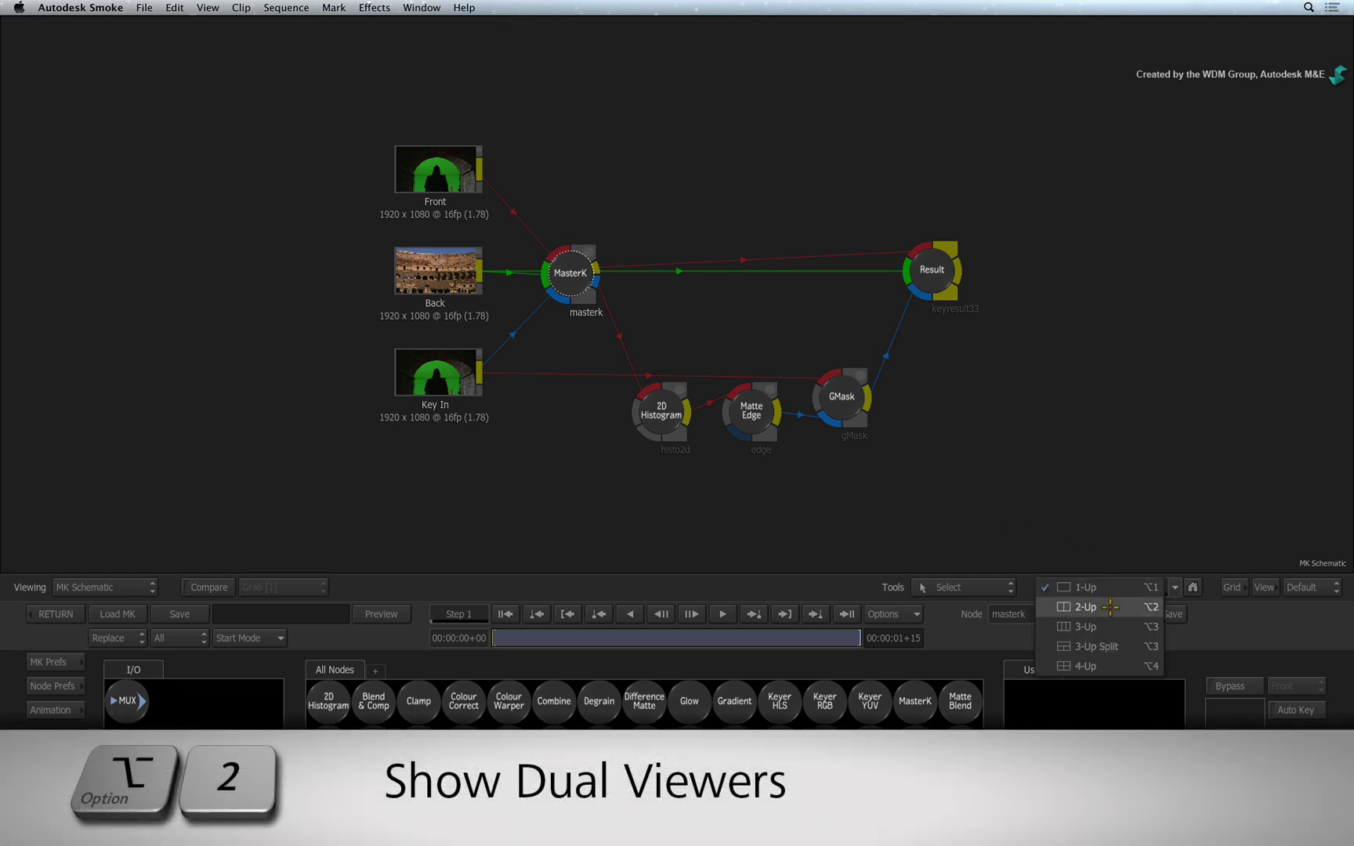
left_click(1109, 608)
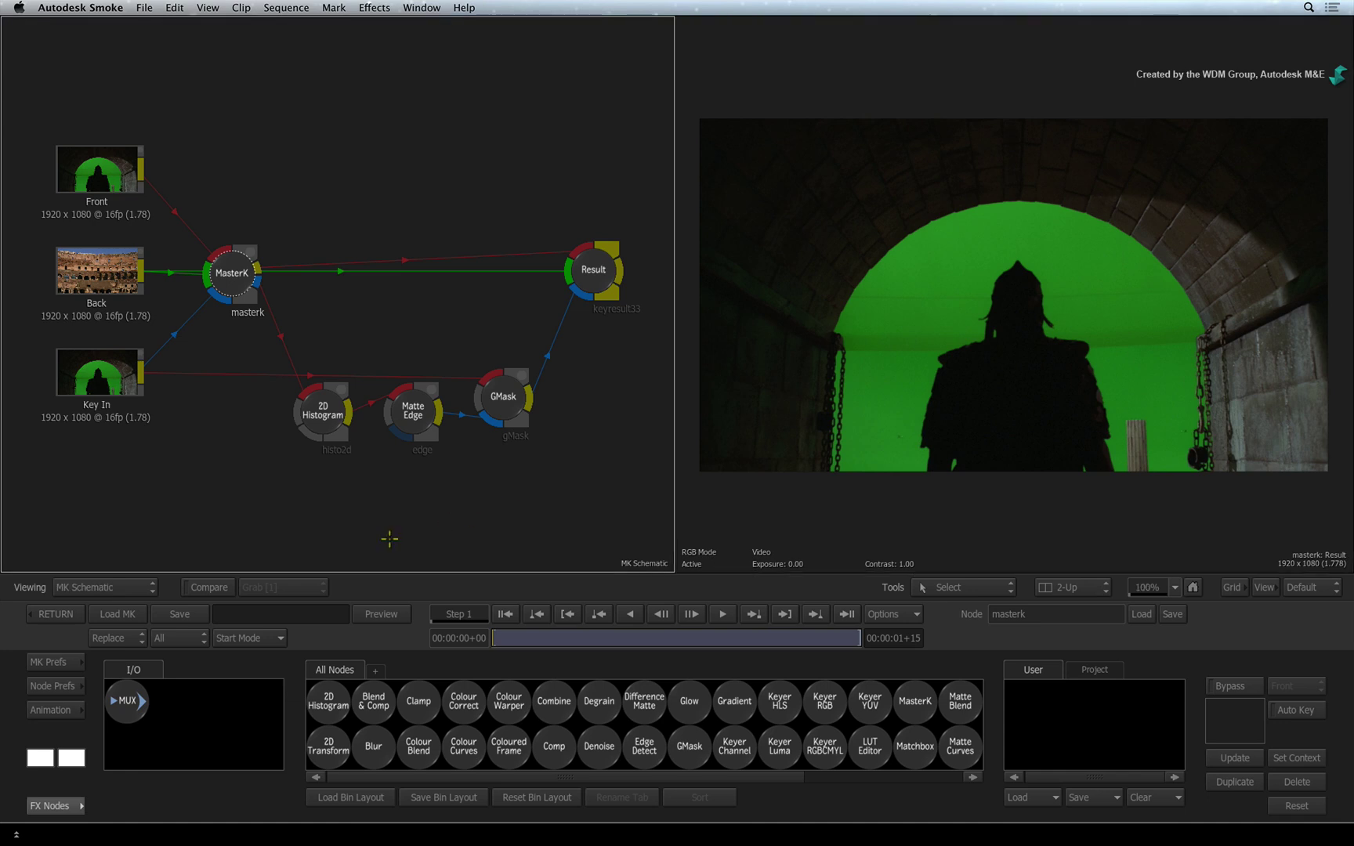
left_click(132, 585)
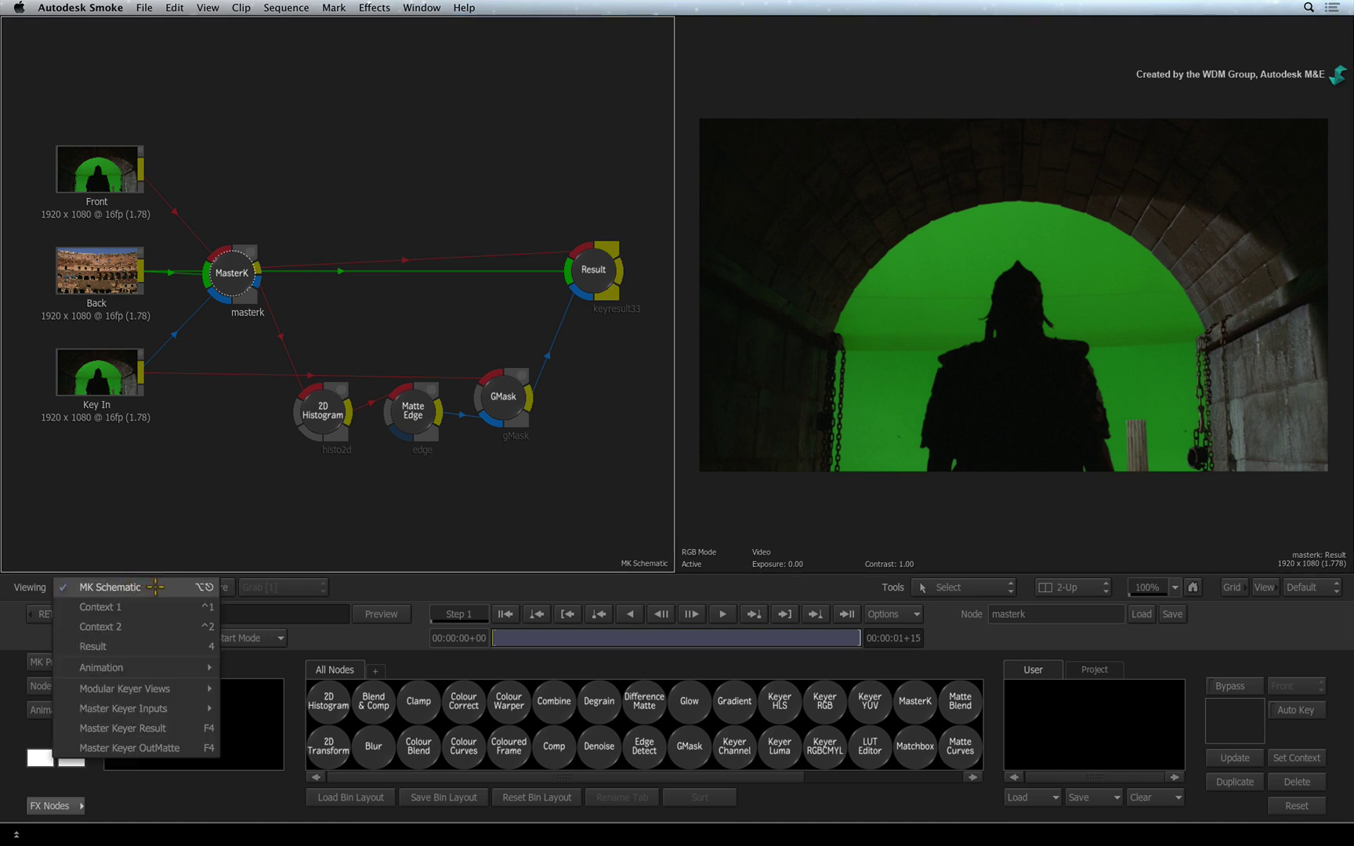
left_click(156, 587)
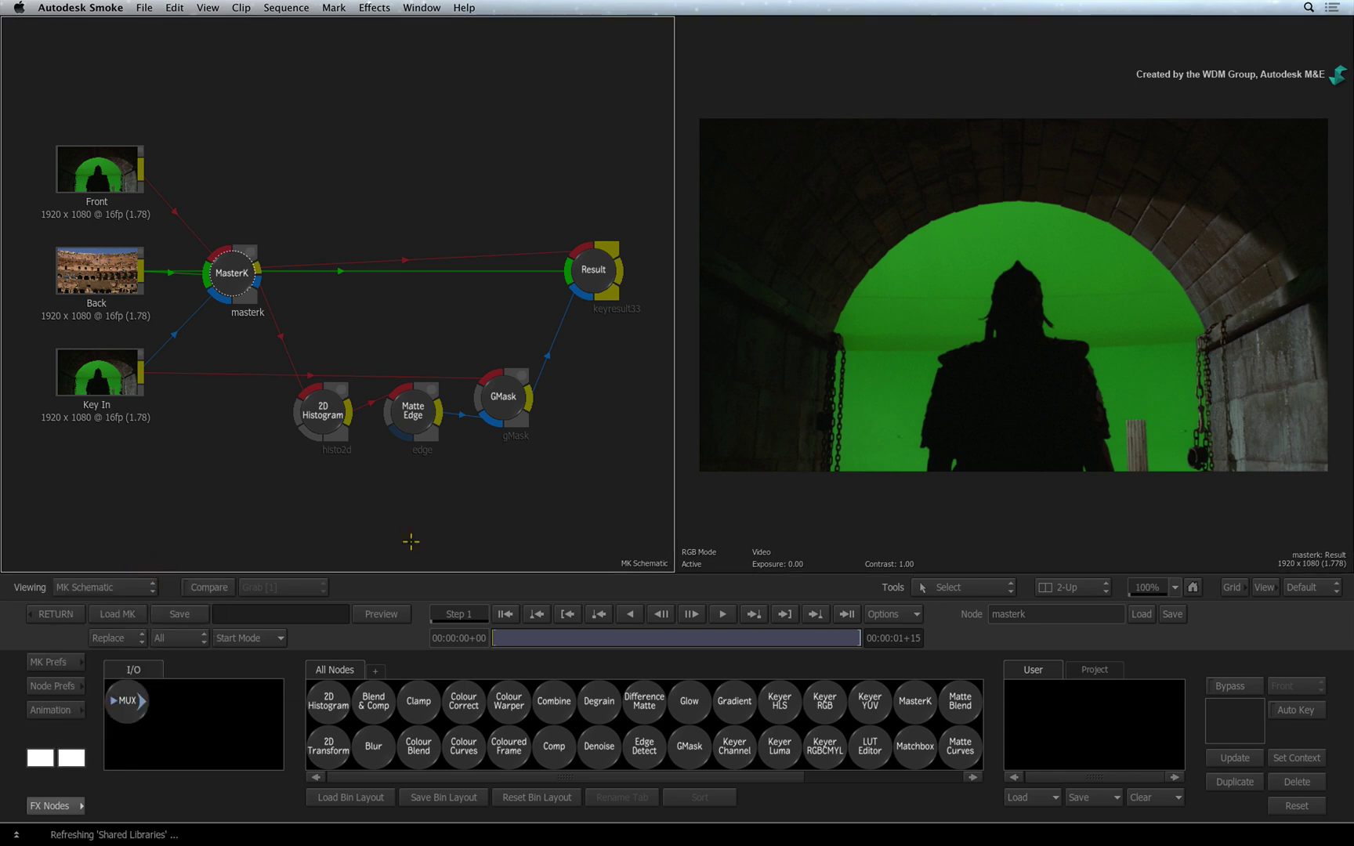
mouse_move(945, 496)
left_mouse_down()
mouse_move(1016, 484)
mouse_move(943, 477)
left_mouse_up()
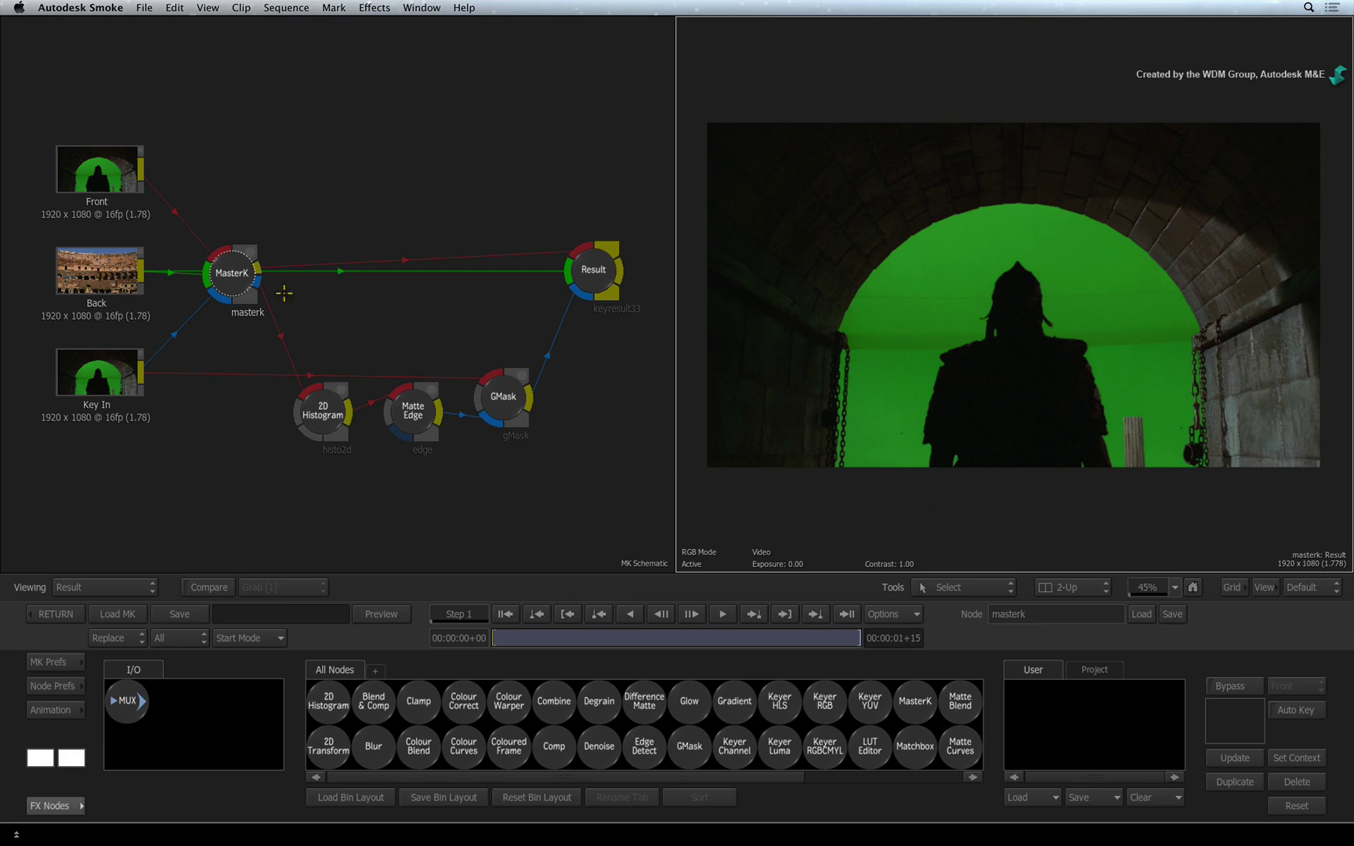
Step: Sample the green screen as MasterK's key colour and view the Result over the Colosseum
double_click(234, 278)
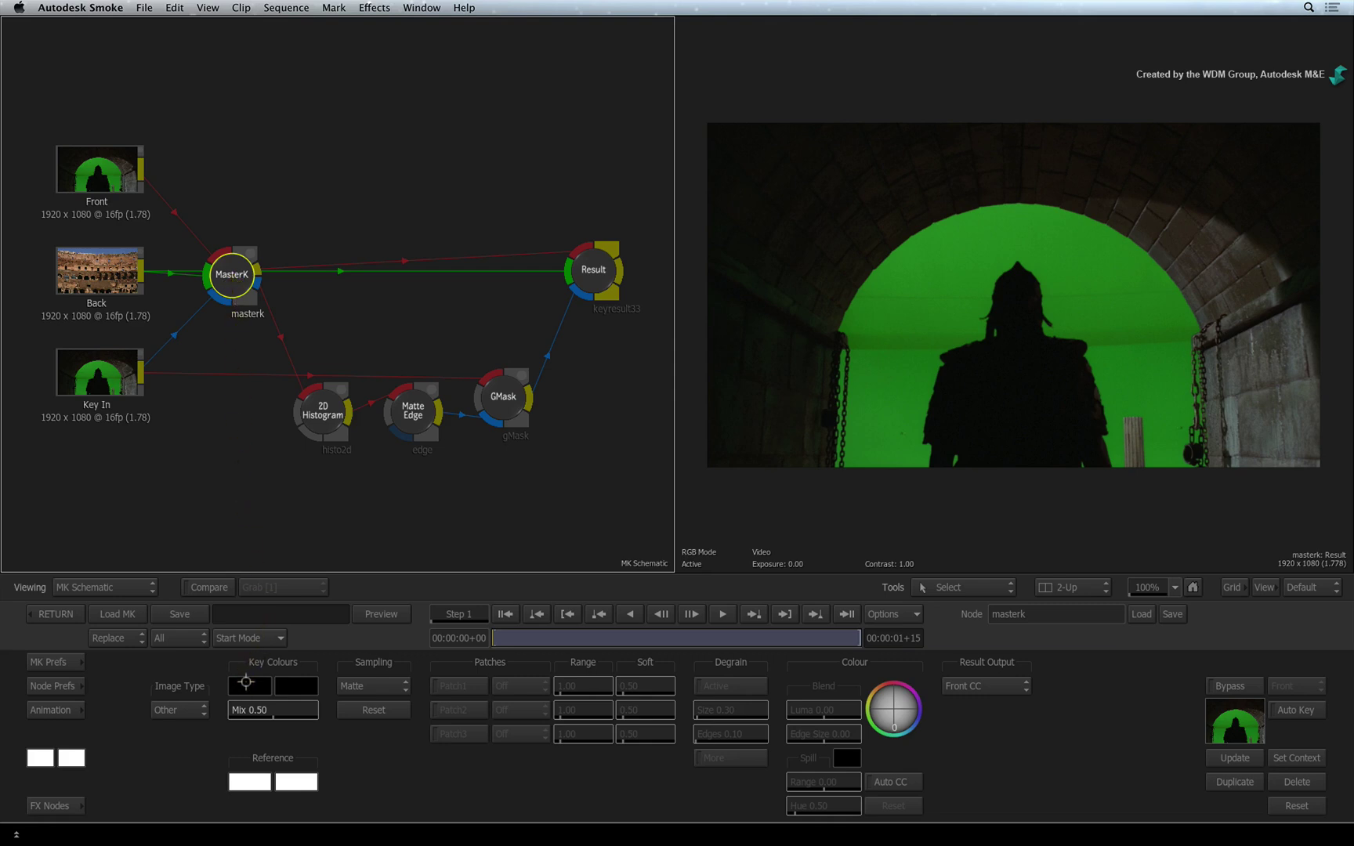
left_click(247, 681)
left_click(875, 453)
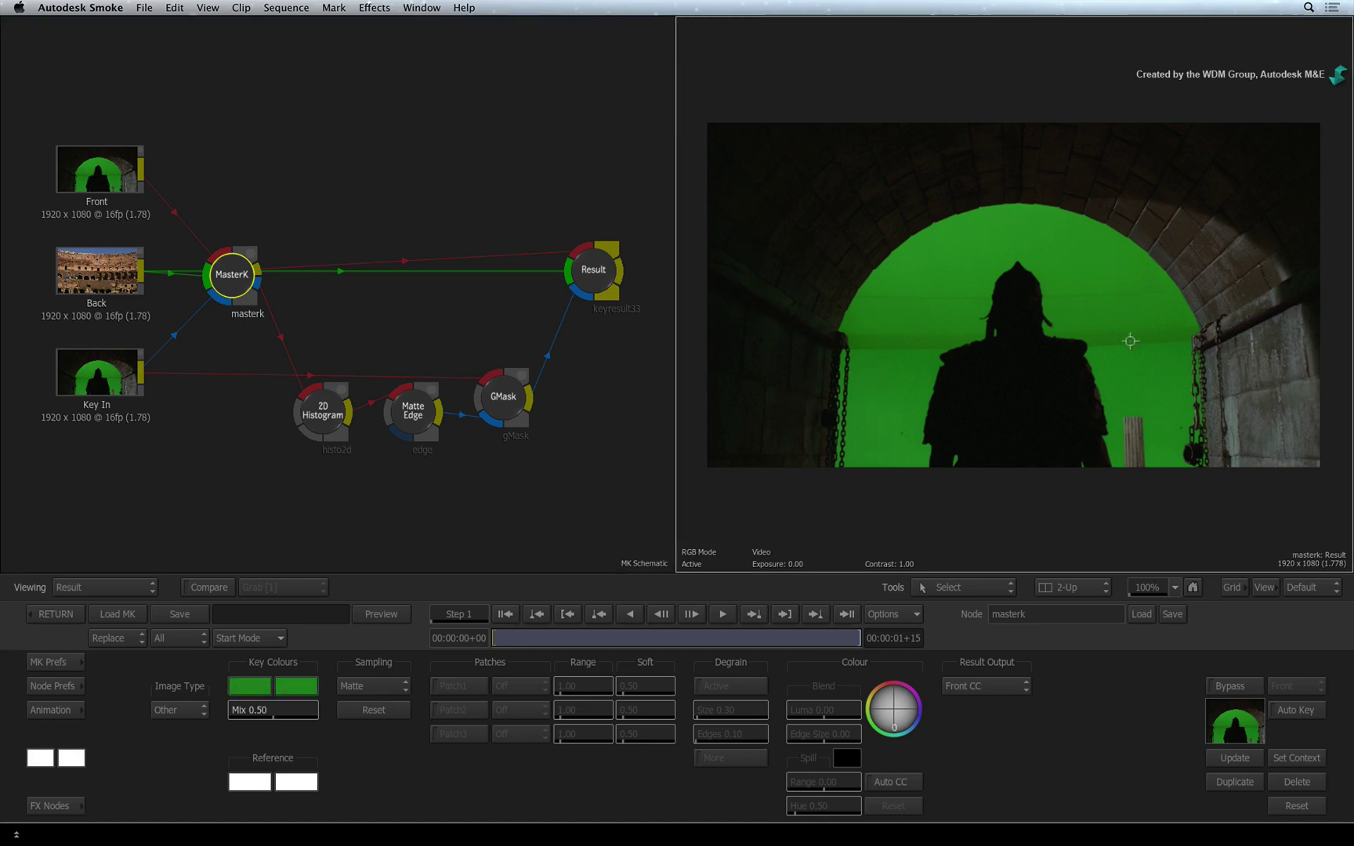
left_click_drag(1130, 341, 1157, 453)
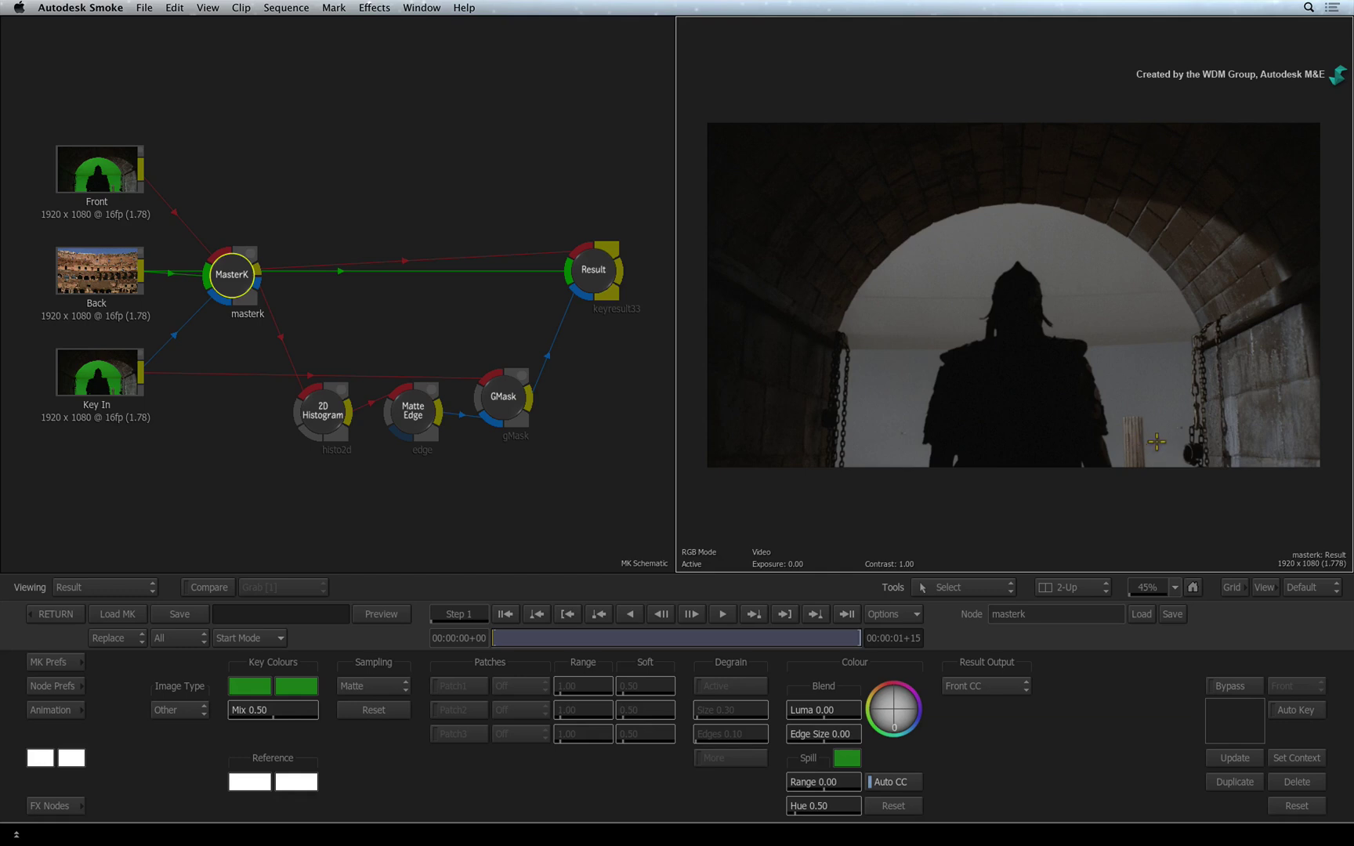
key("F4")
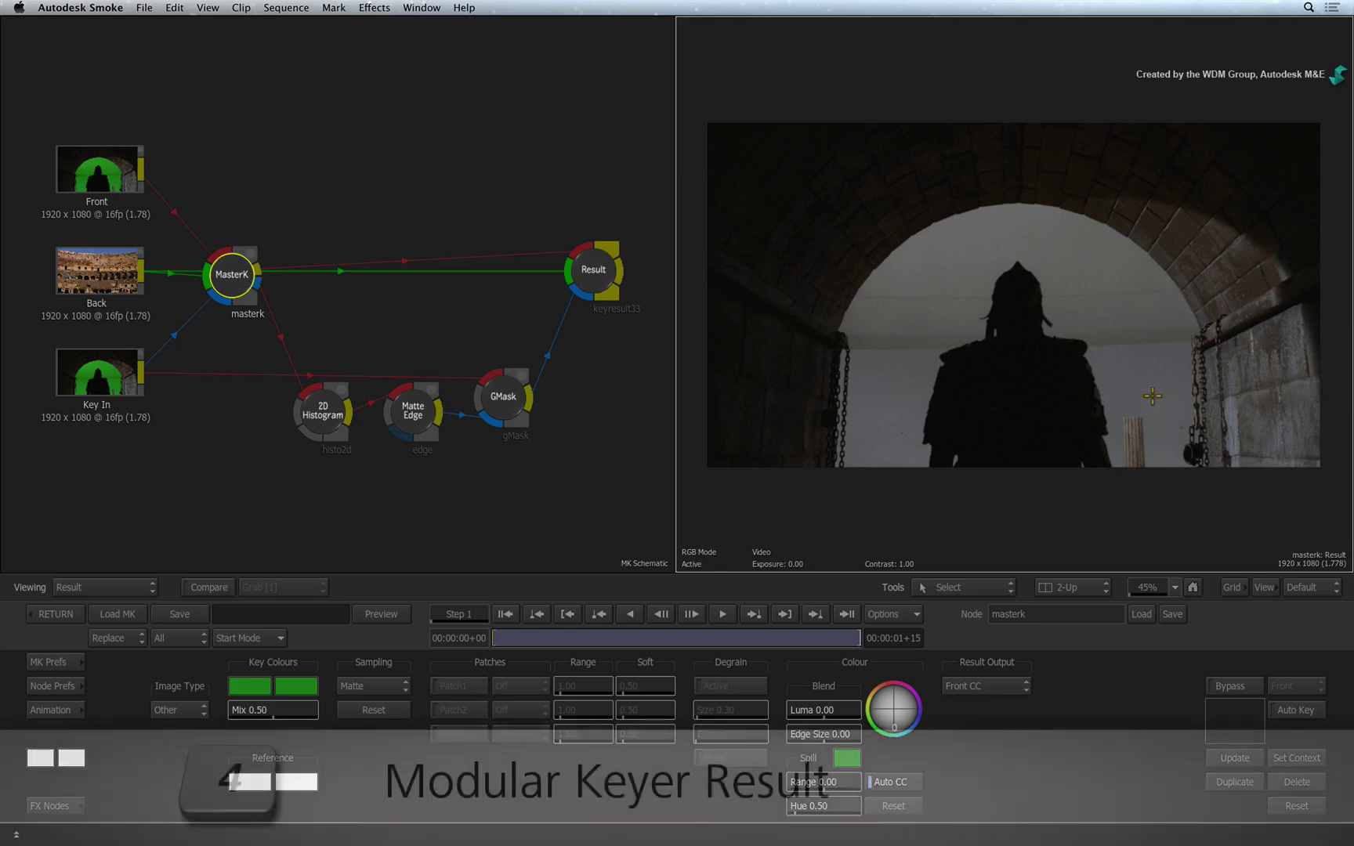
key("4")
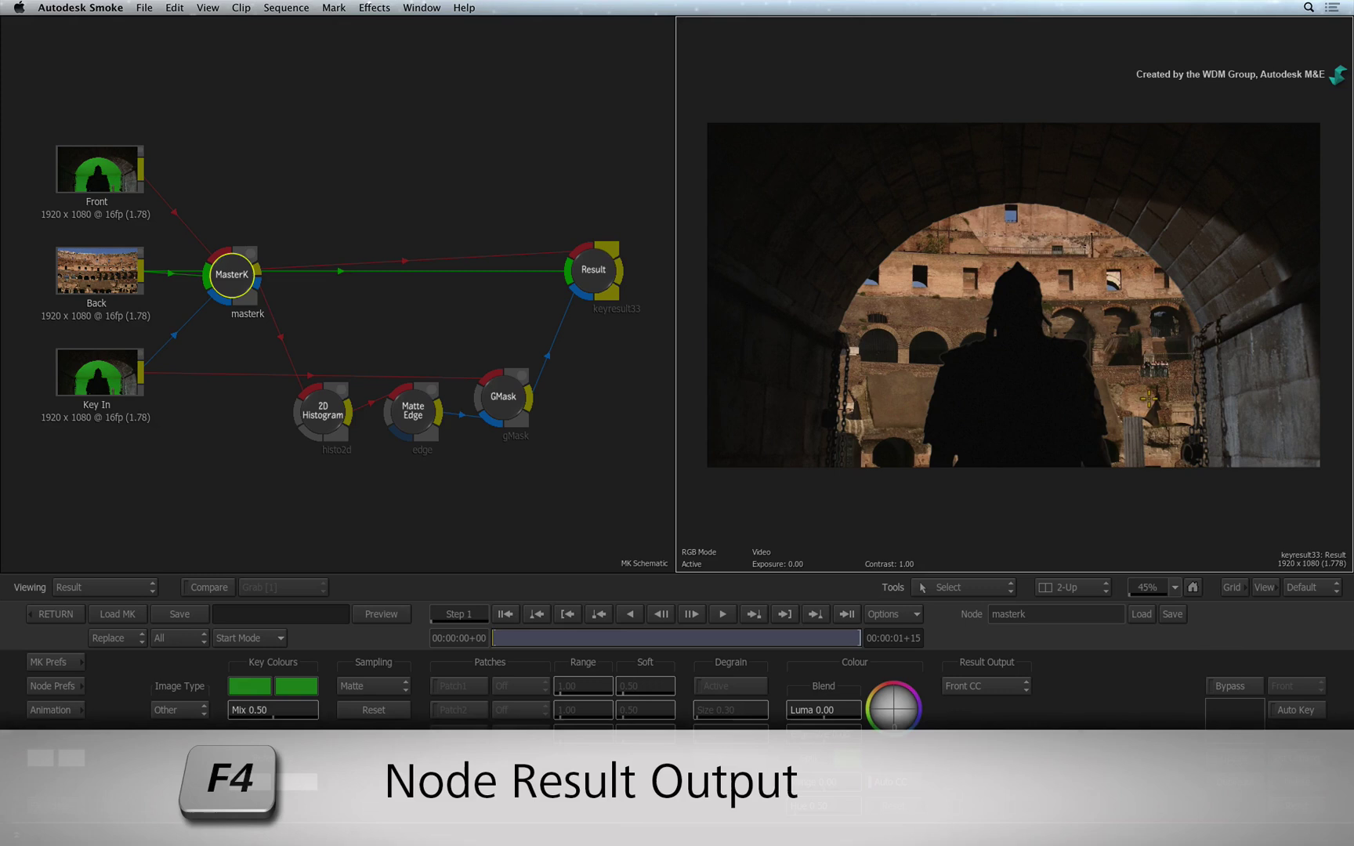
Step: View MasterK's output matte and drag Matte Overall and Shadows to clean the right wall
key("F4")
key("F4")
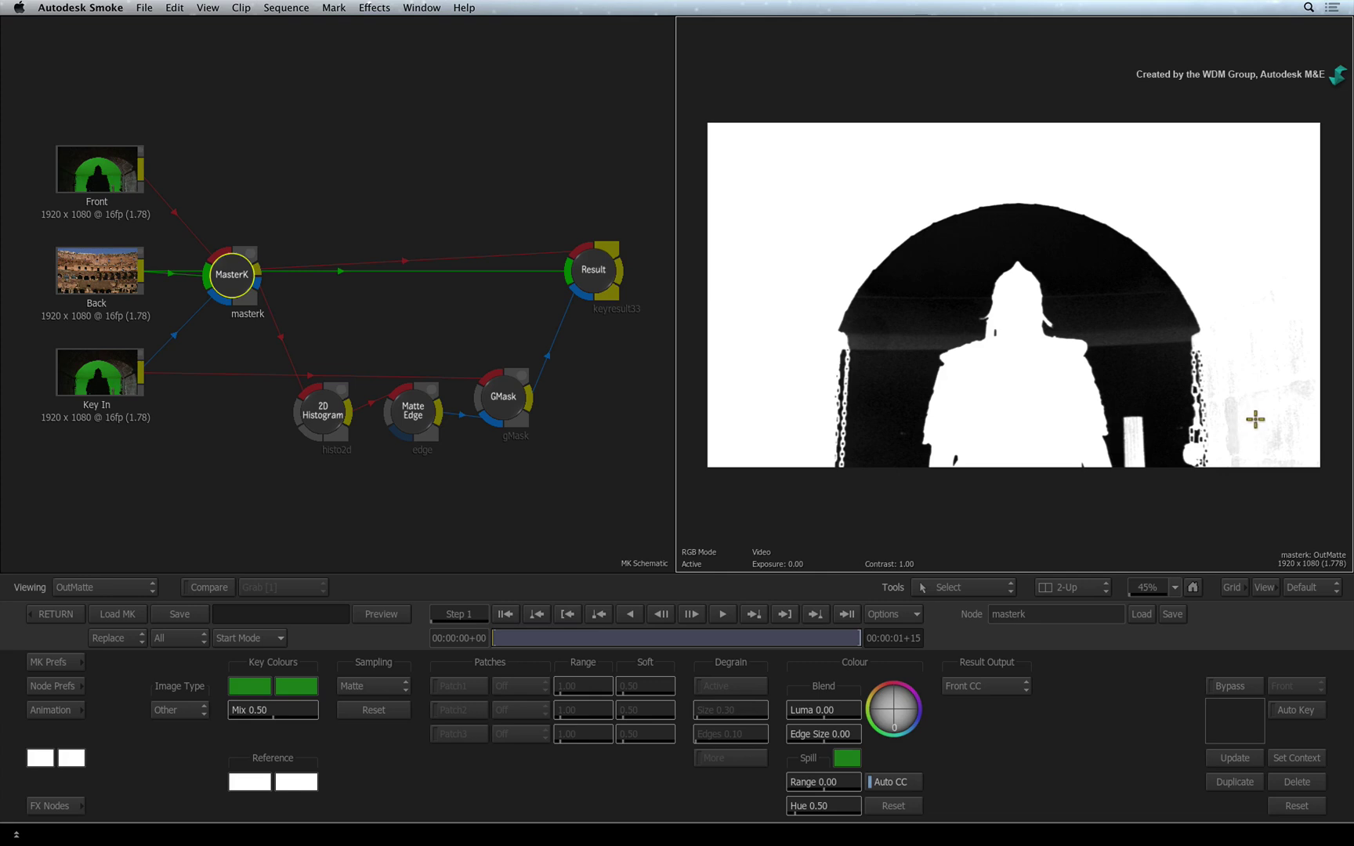
left_click(1243, 431)
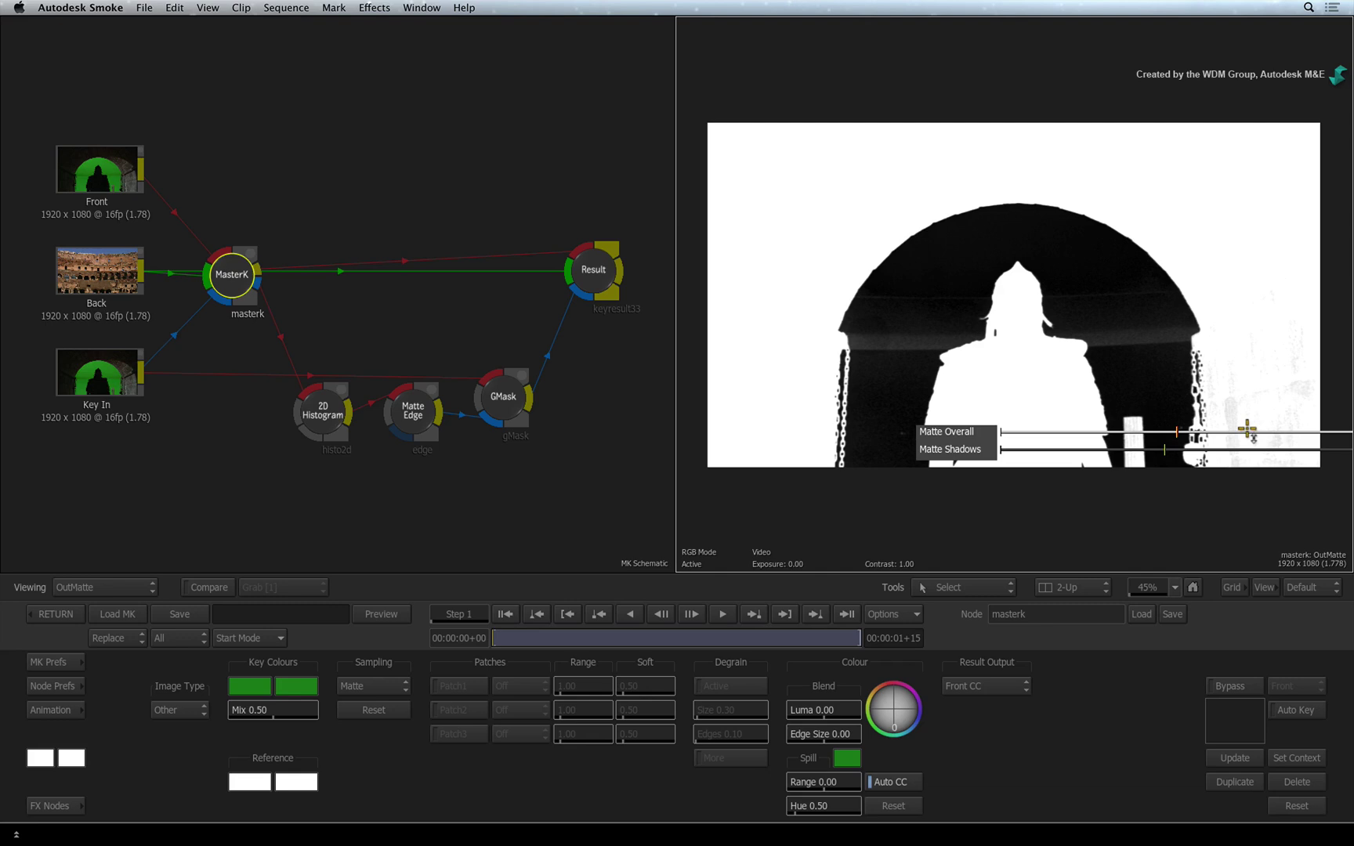
mouse_move(1245, 429)
left_mouse_down()
mouse_move(1154, 425)
mouse_move(1169, 426)
left_mouse_up()
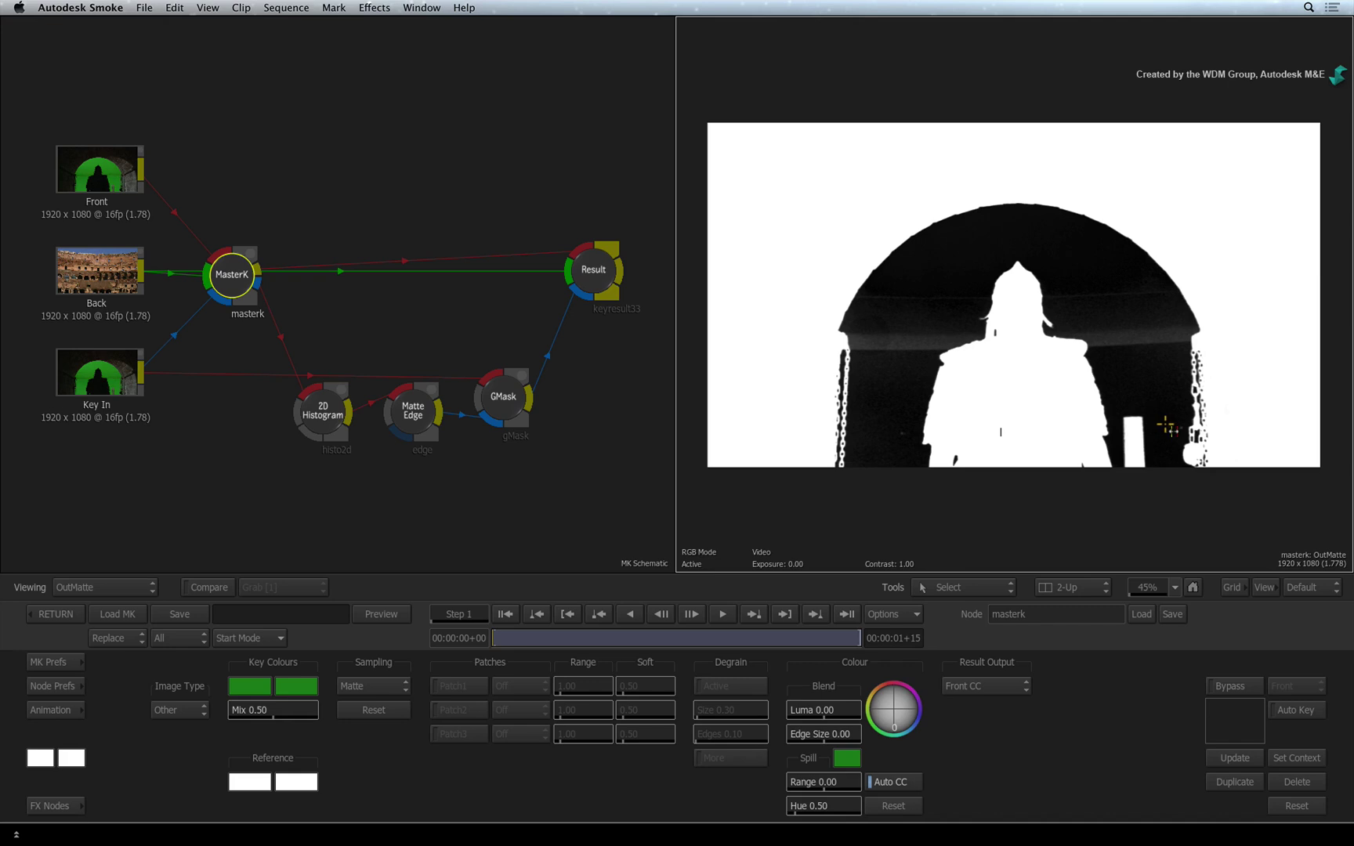
left_click_drag(1167, 429, 1175, 419)
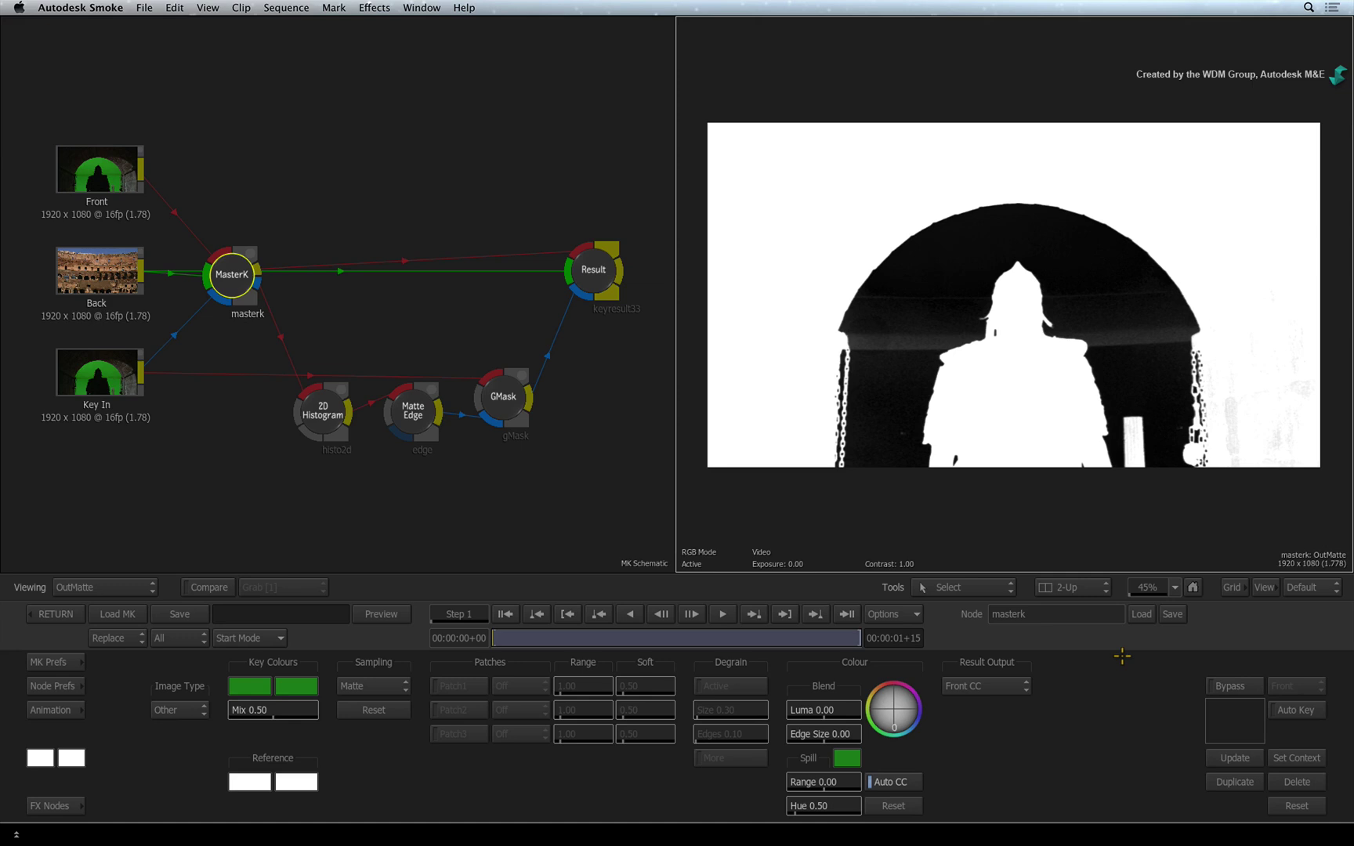
Step: Sample the gladiator as the Patch1 white patch with a range of 1.05
left_click(400, 684)
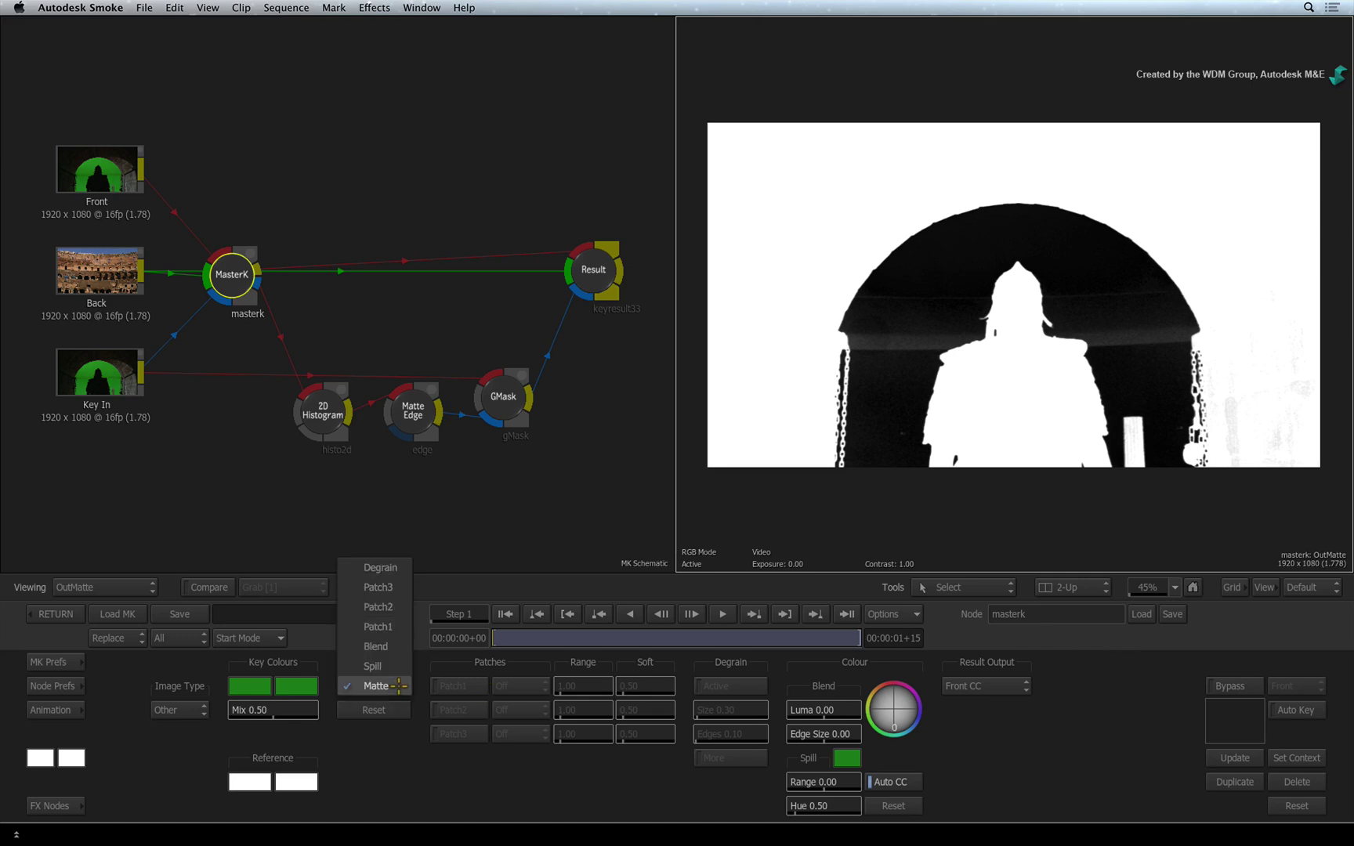
left_click(403, 626)
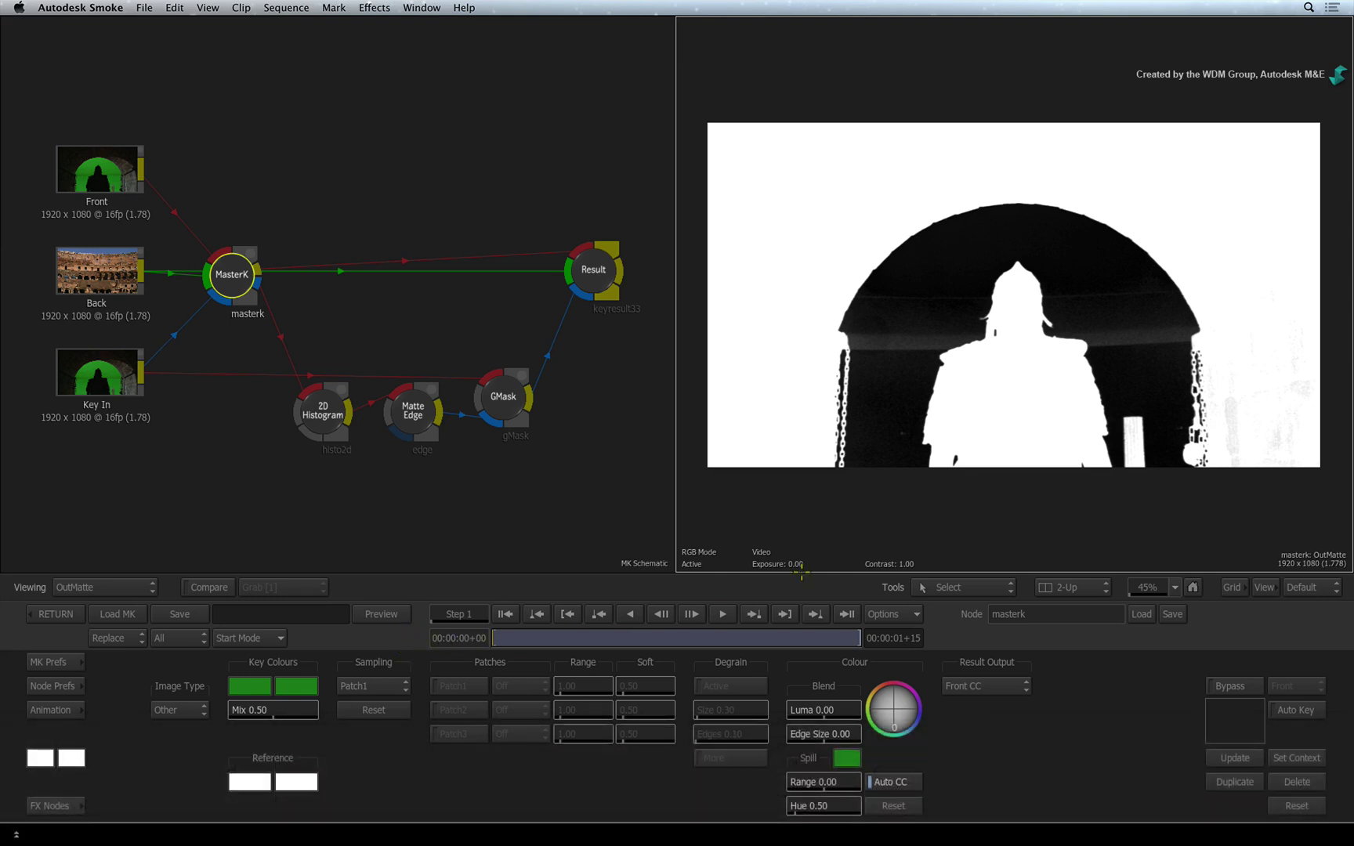
left_click(1227, 414)
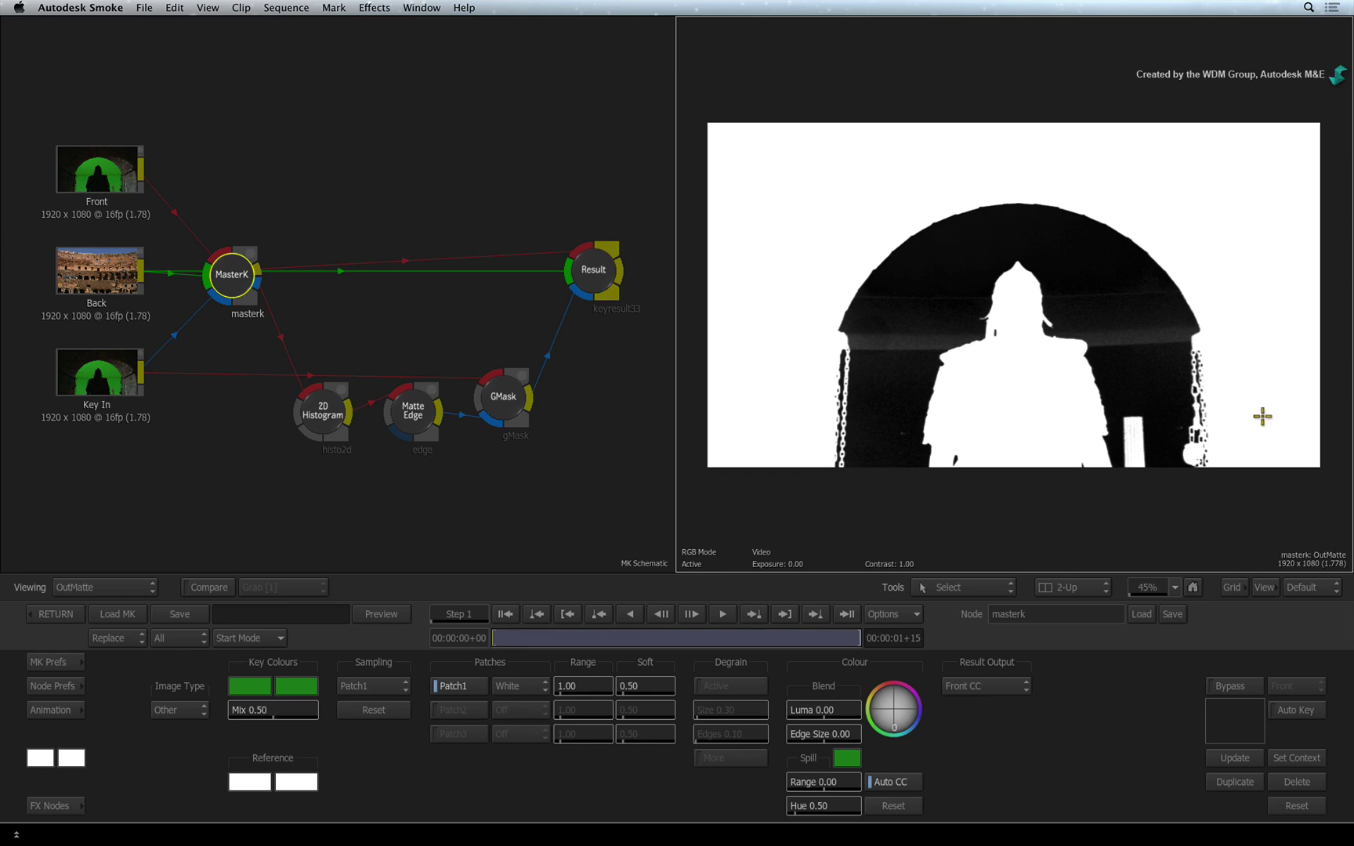
mouse_move(579, 685)
left_mouse_down()
mouse_move(598, 684)
mouse_move(588, 685)
left_mouse_up()
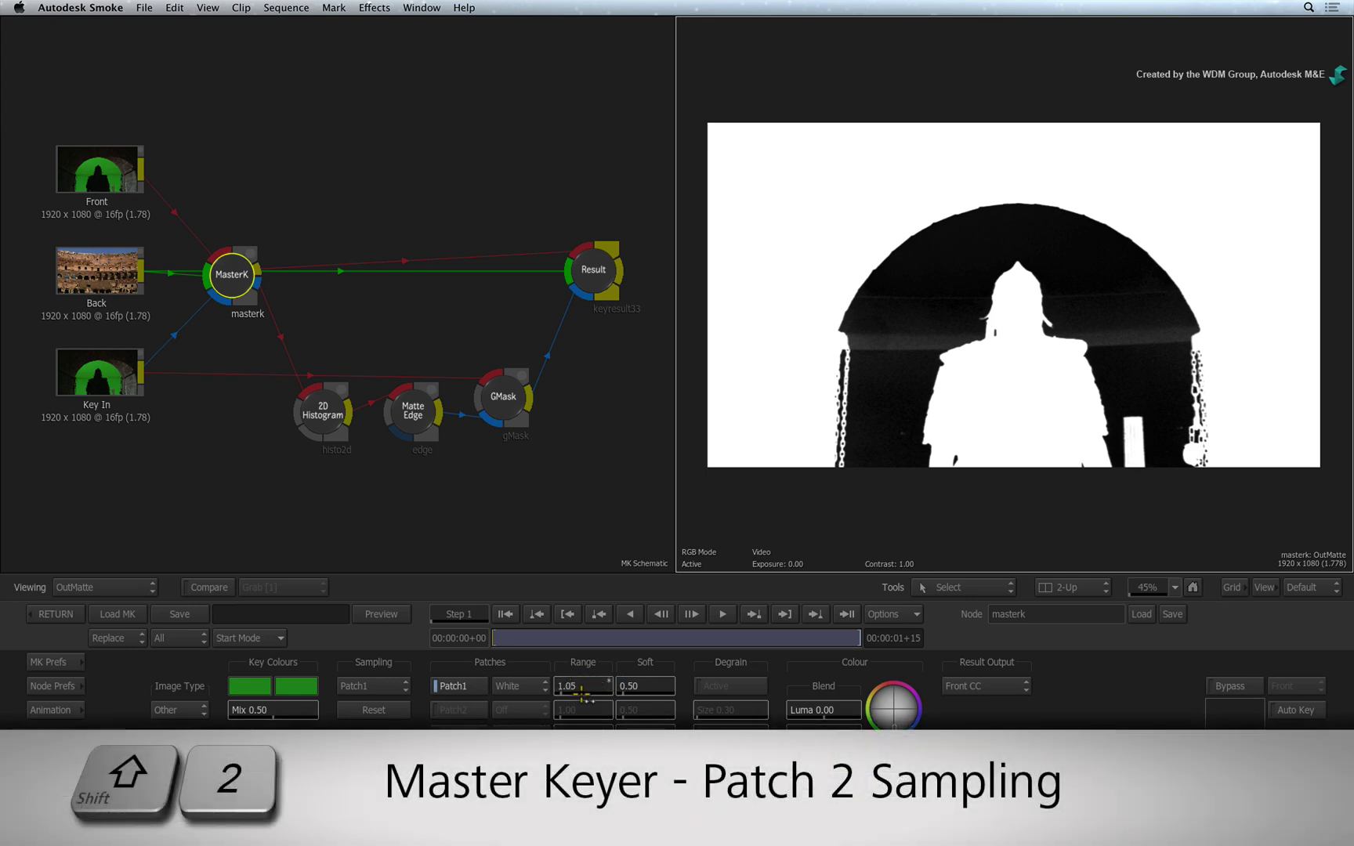
left_click_drag(585, 685, 571, 684)
Step: Sample the grey arch background areas as the Patch2 black patch
key("shift+2")
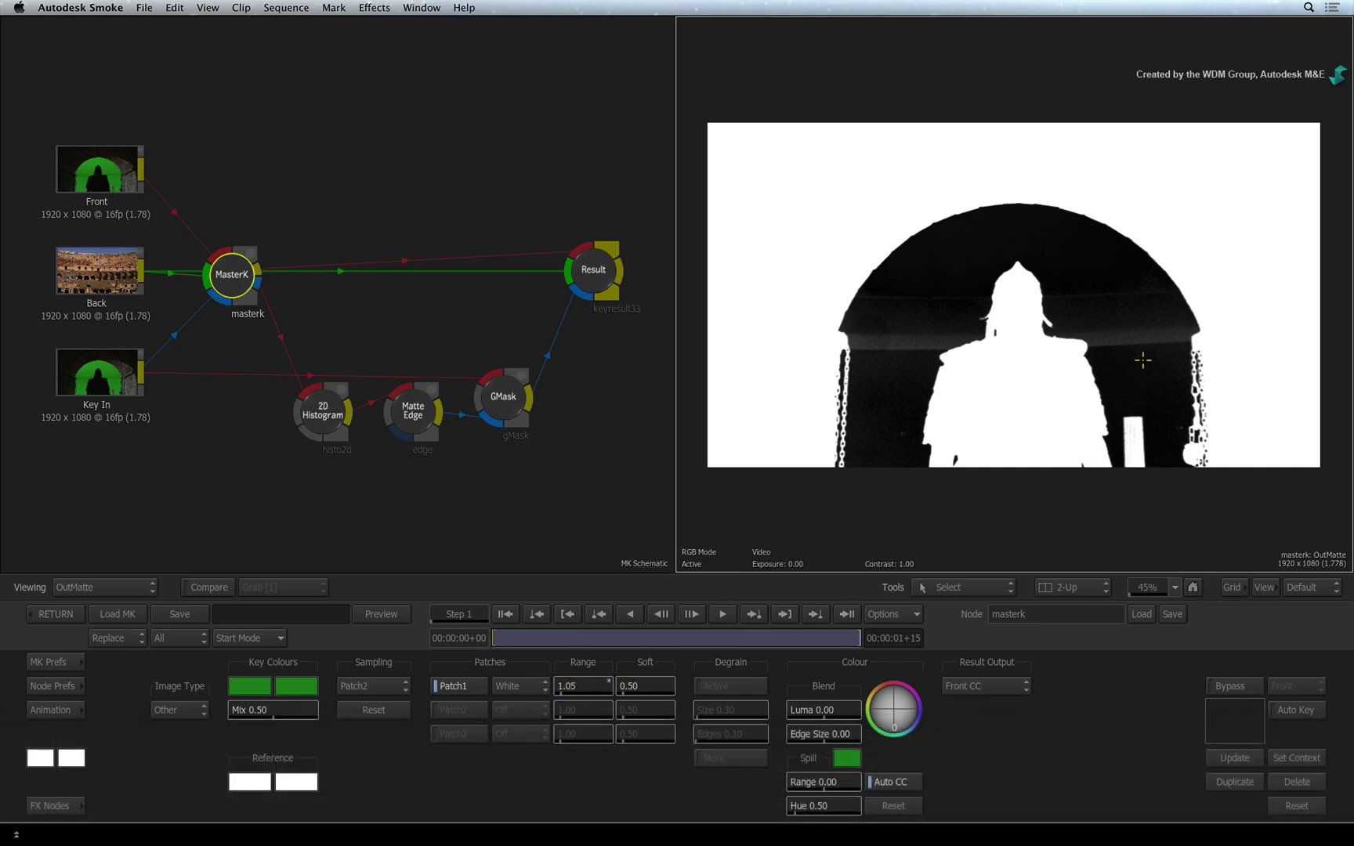
left_click(1151, 366)
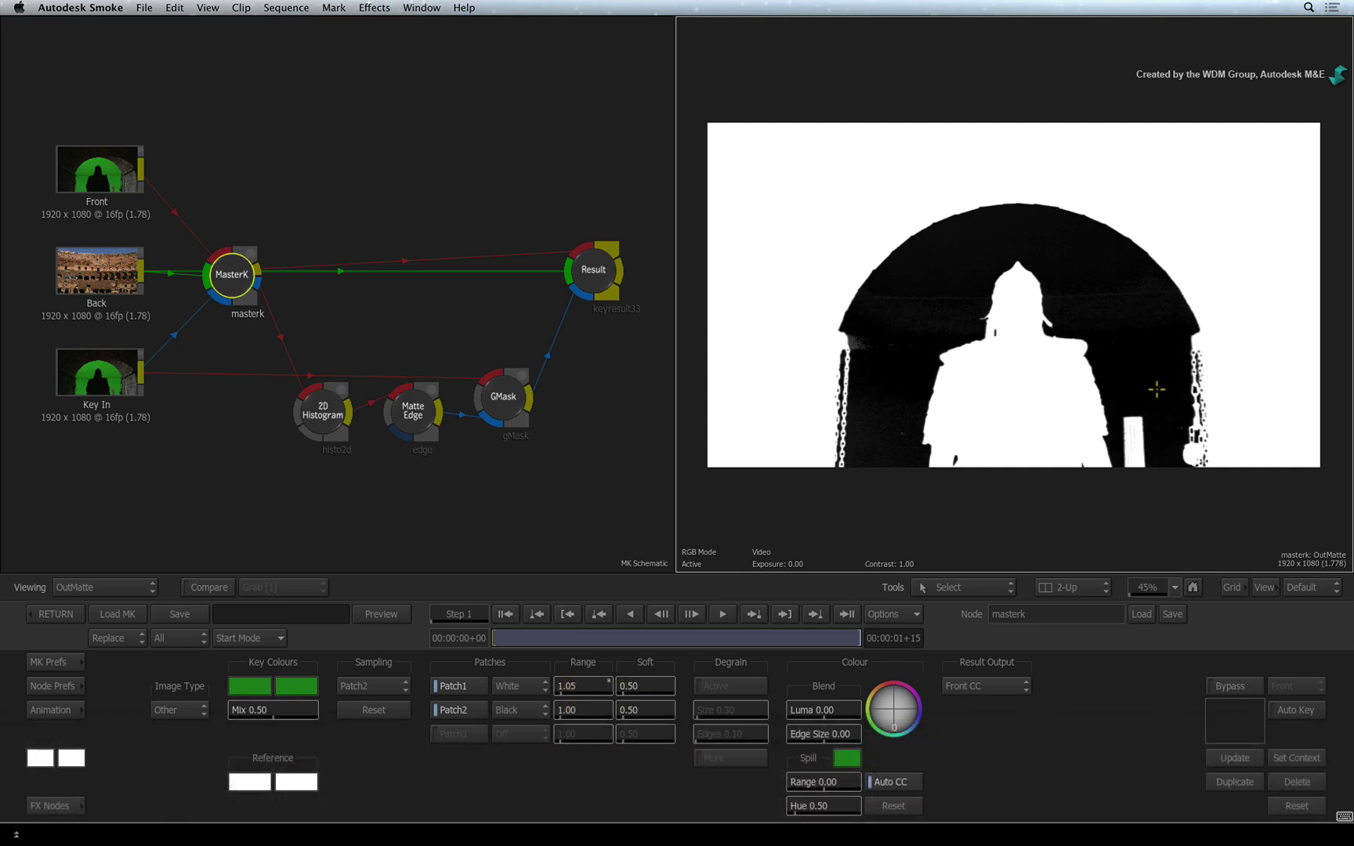
left_click(1163, 446)
left_click(871, 337)
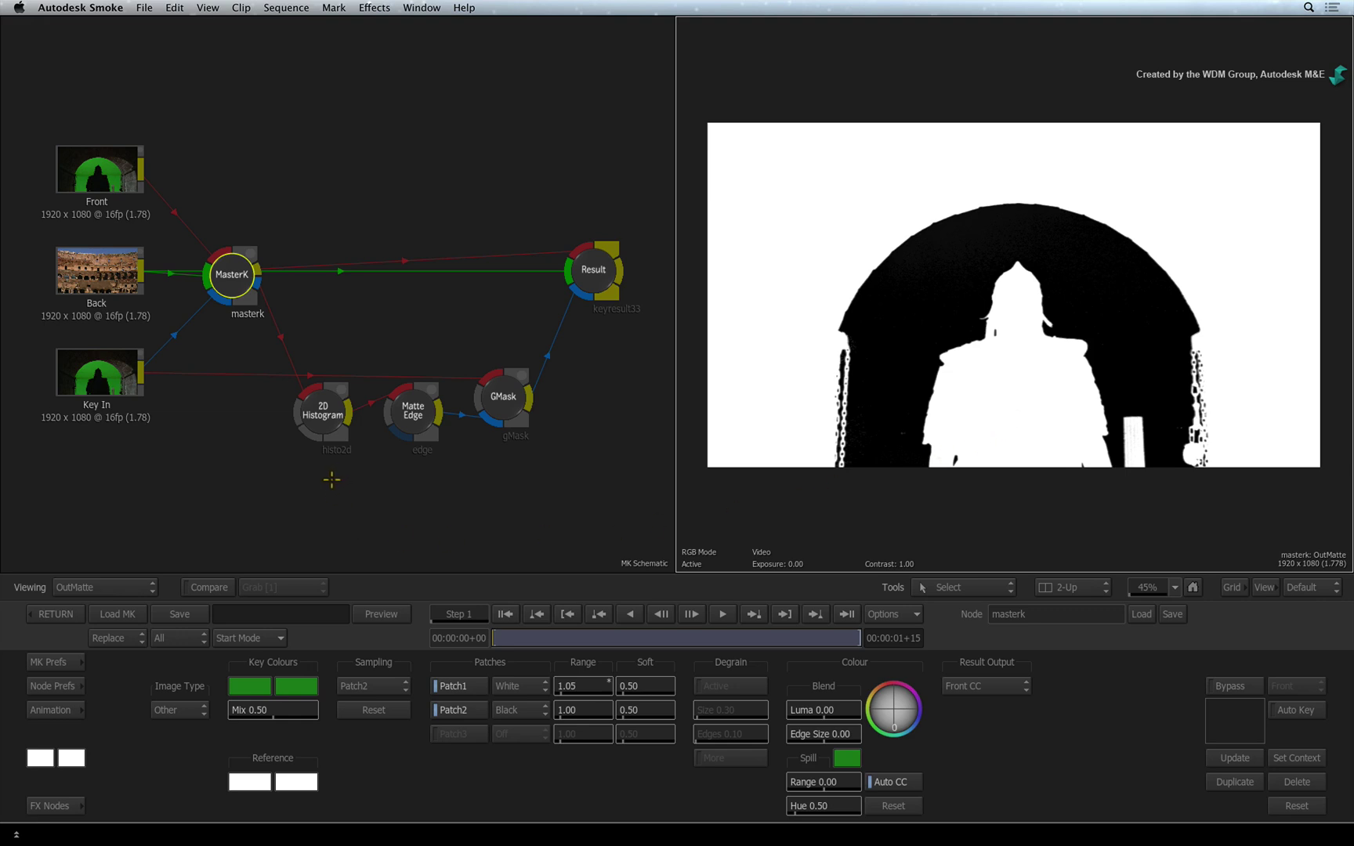
Step: Raise the 2D Histogram's input black point and review the composite at a later frame
left_click(321, 409)
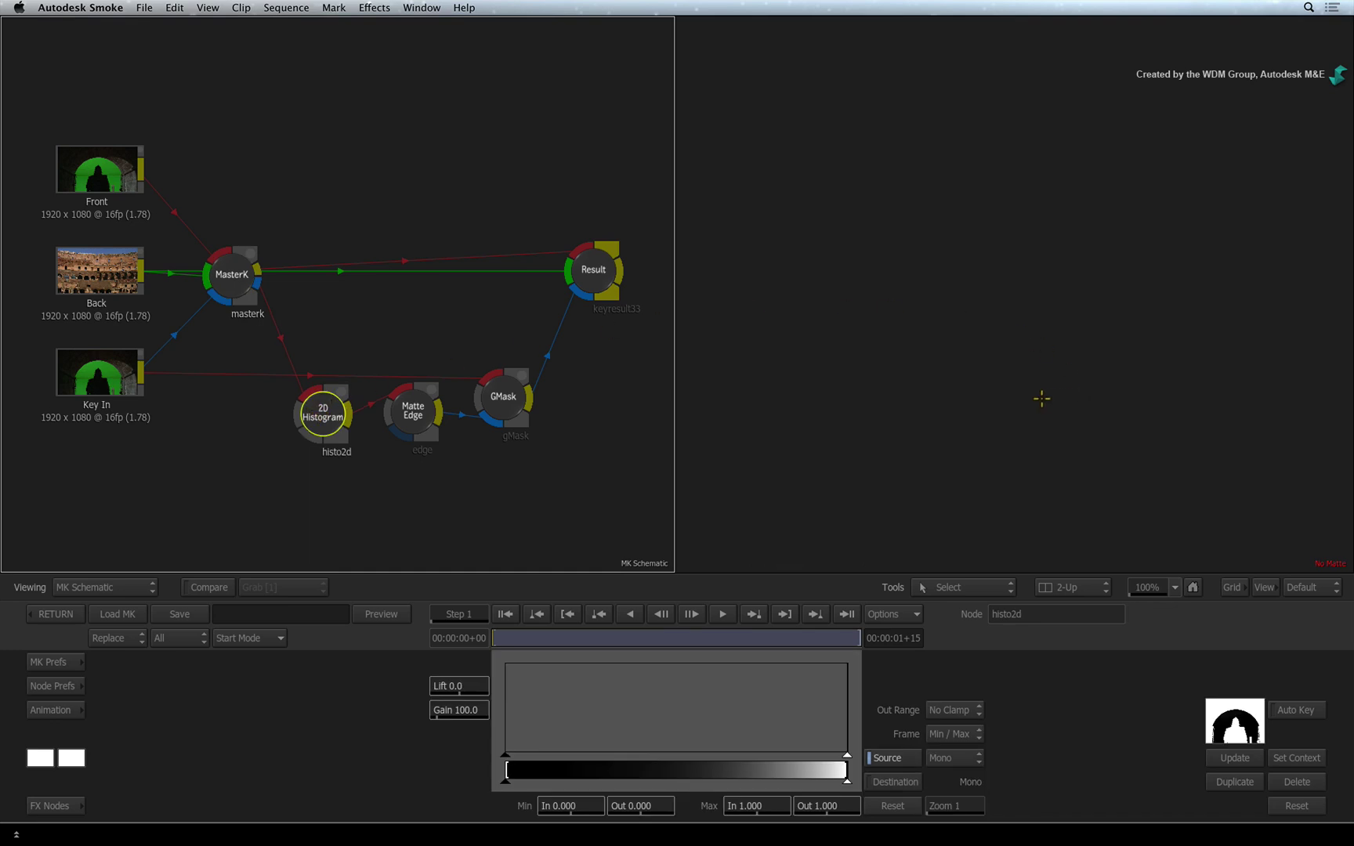
key("F4")
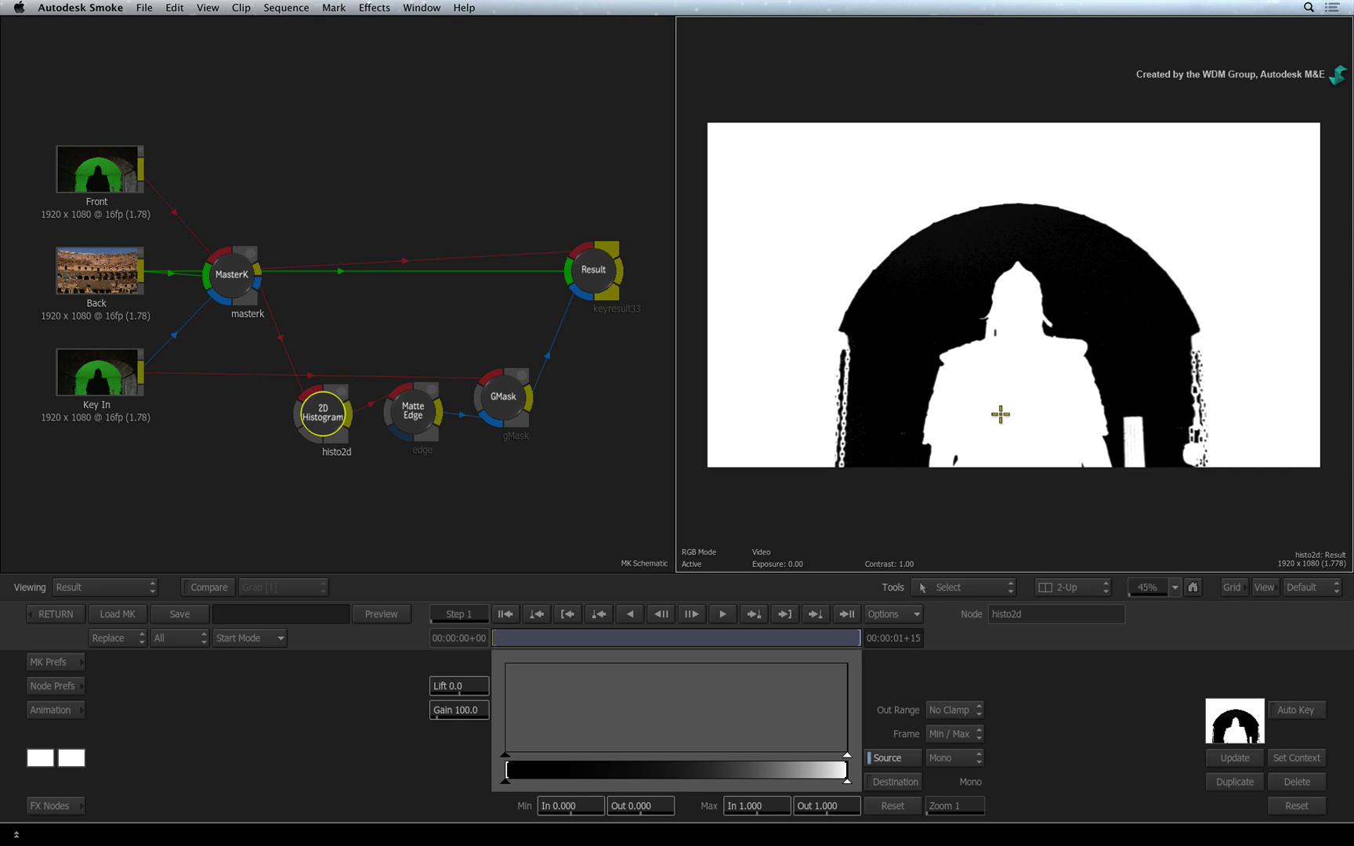
left_click_drag(508, 755, 538, 754)
key("F4")
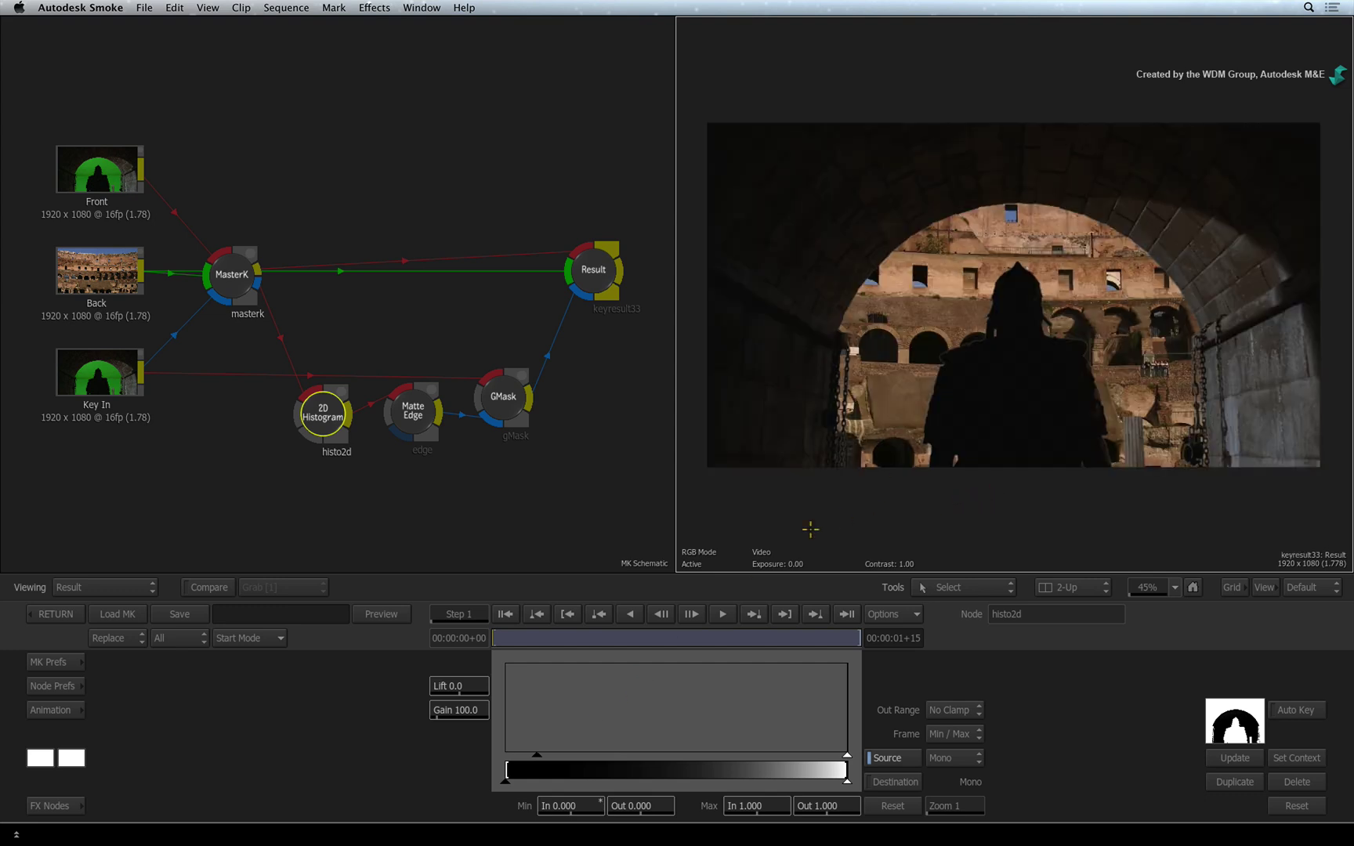
mouse_move(508, 636)
left_mouse_down()
mouse_move(812, 637)
mouse_move(929, 612)
left_mouse_up()
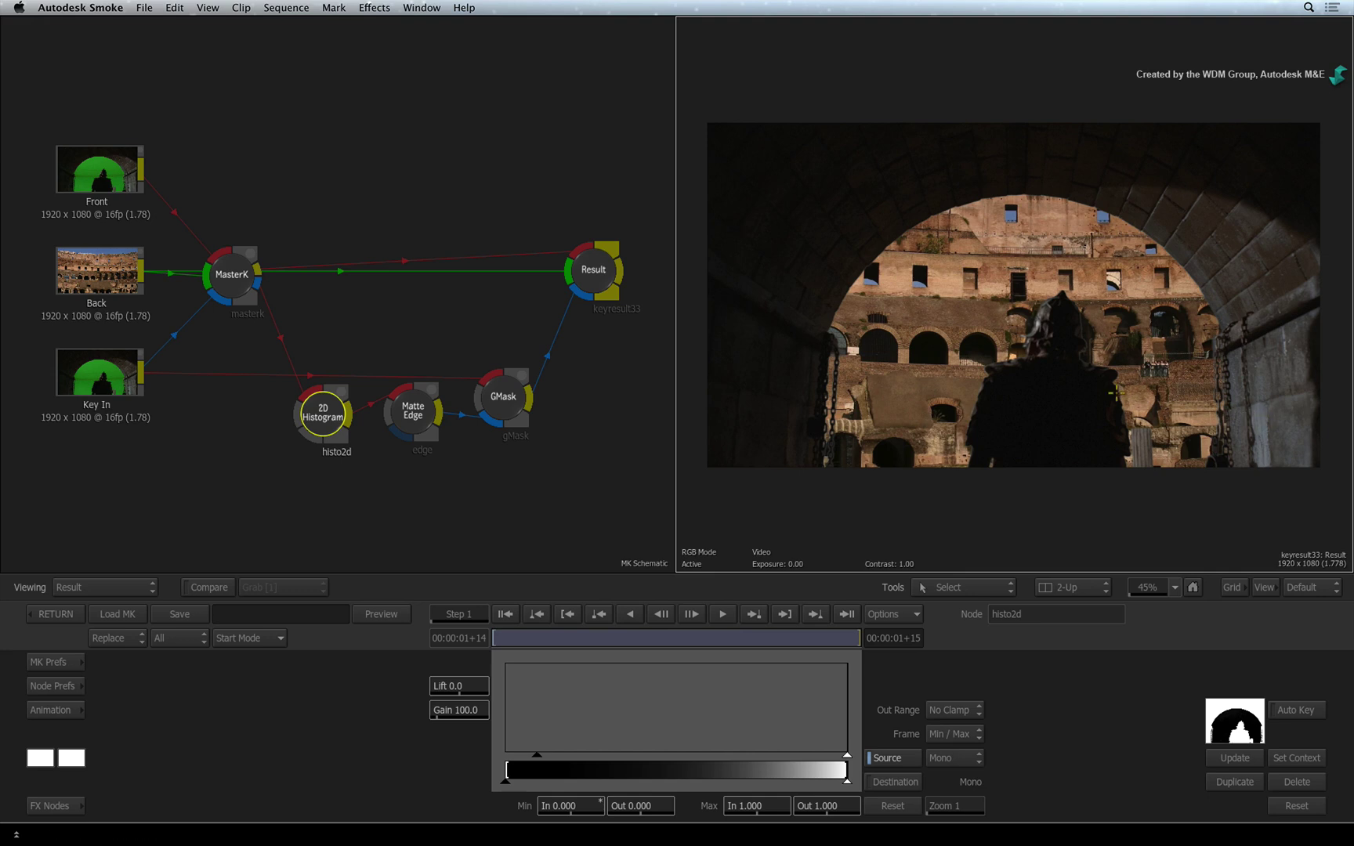
Step: Try different MasterK Spill Range values and return it to 0.00
left_click(227, 276)
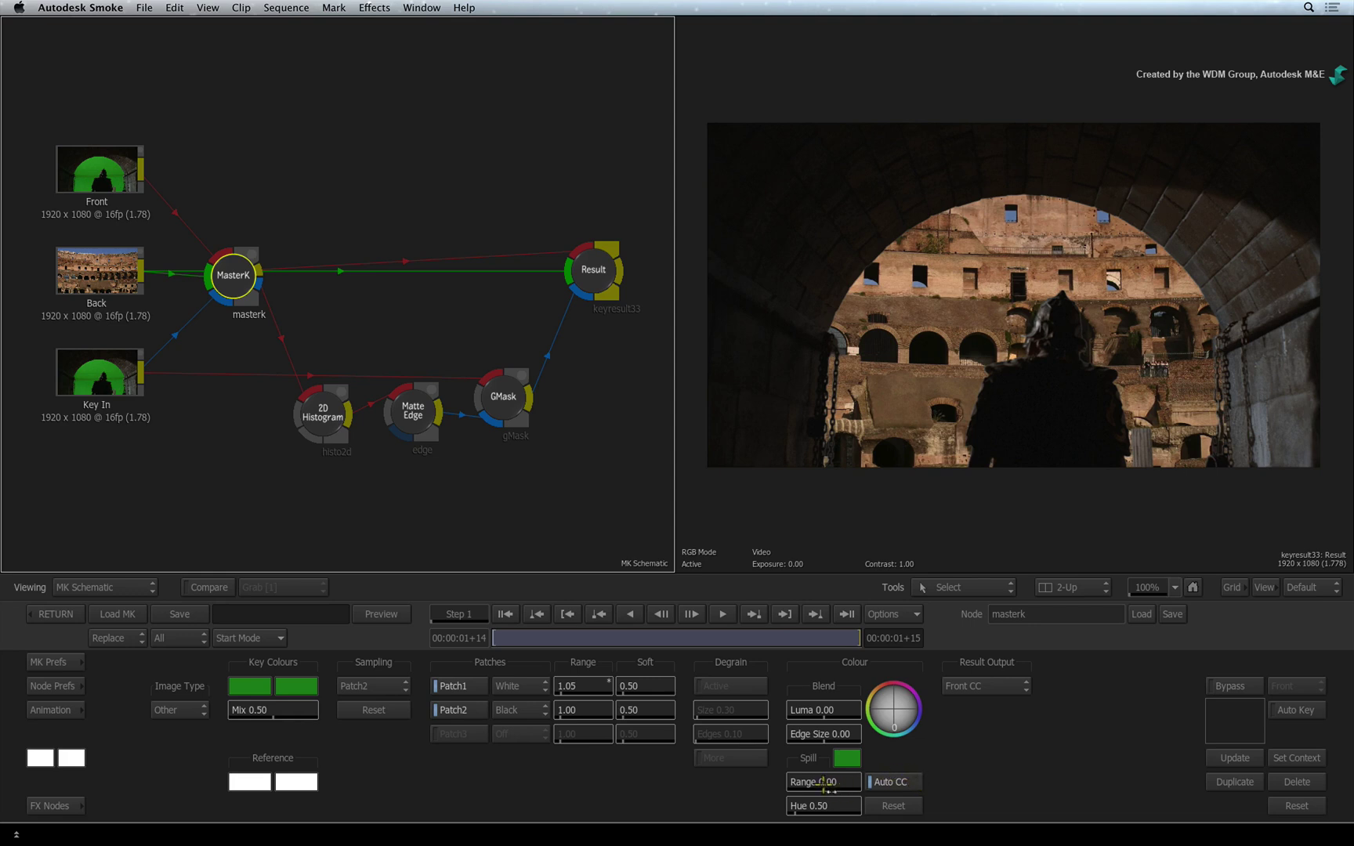
mouse_move(824, 785)
left_mouse_down()
mouse_move(436, 754)
mouse_move(840, 777)
left_mouse_up()
left_click_drag(840, 778, 844, 783)
Step: Drag a Colour Warper from the FX Nodes bin onto the MasterK-to-Result link
left_click(53, 803)
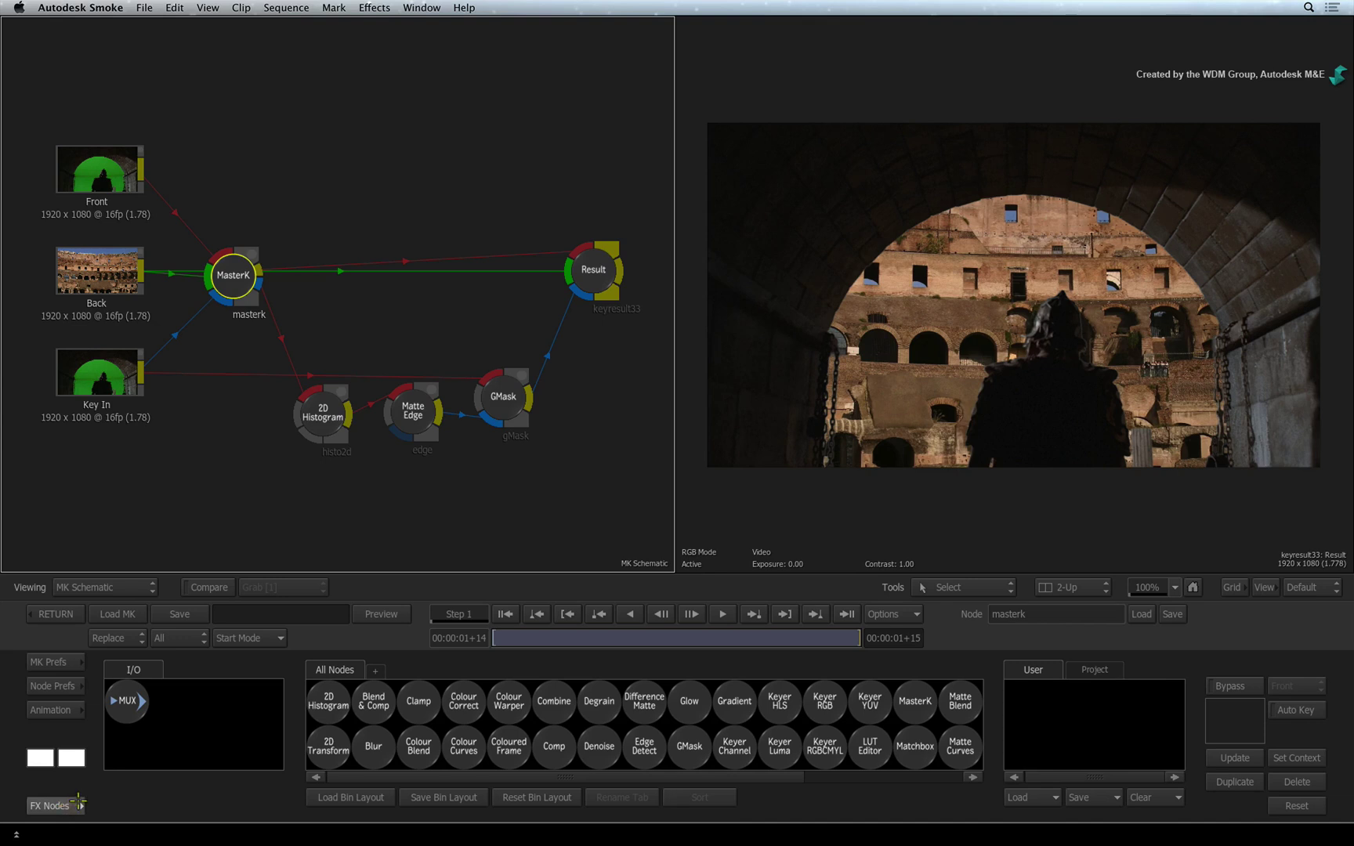
key("c")
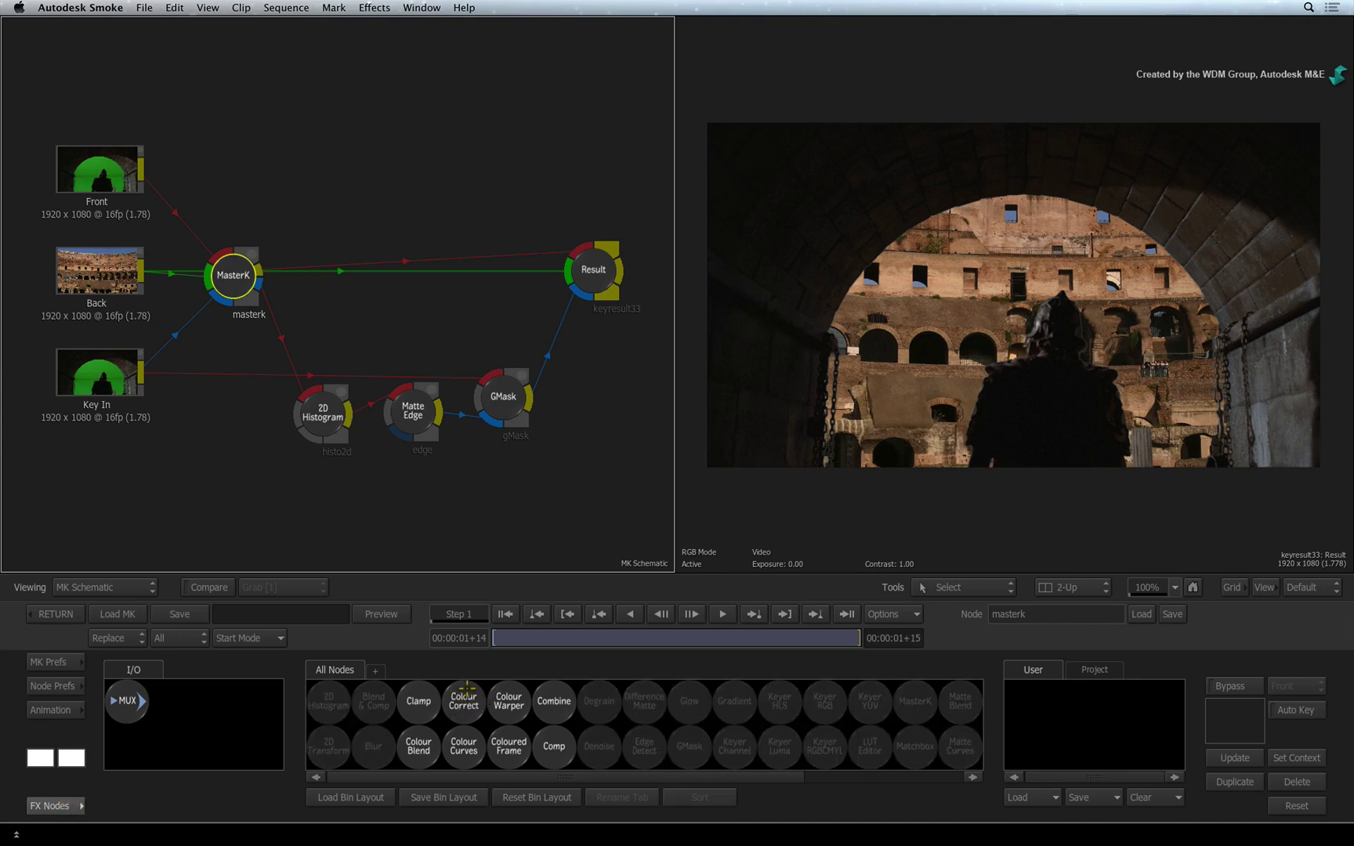
left_click_drag(508, 704, 452, 153)
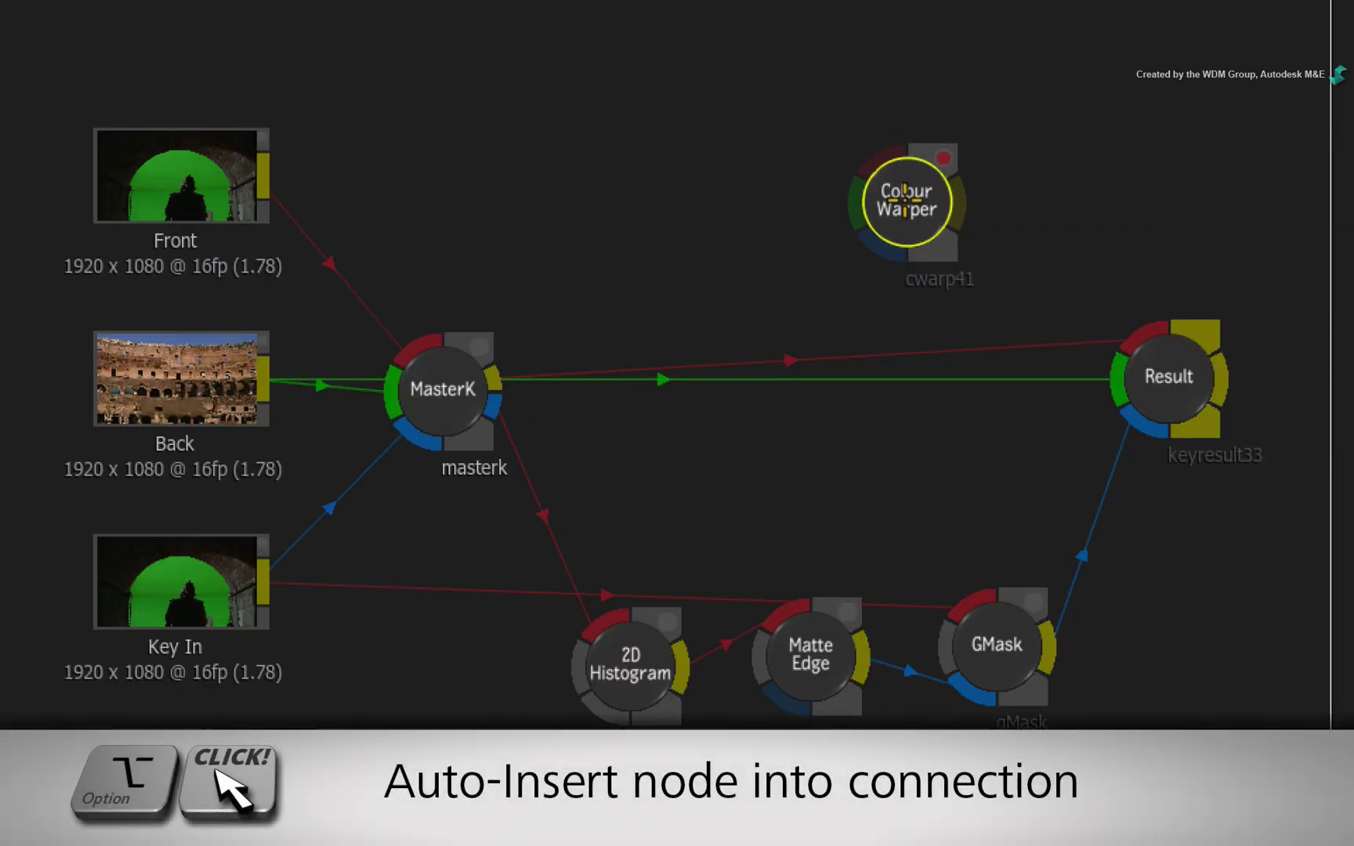
mouse_move(905, 191)
left_mouse_down()
mouse_move(925, 337)
mouse_move(847, 244)
left_mouse_up()
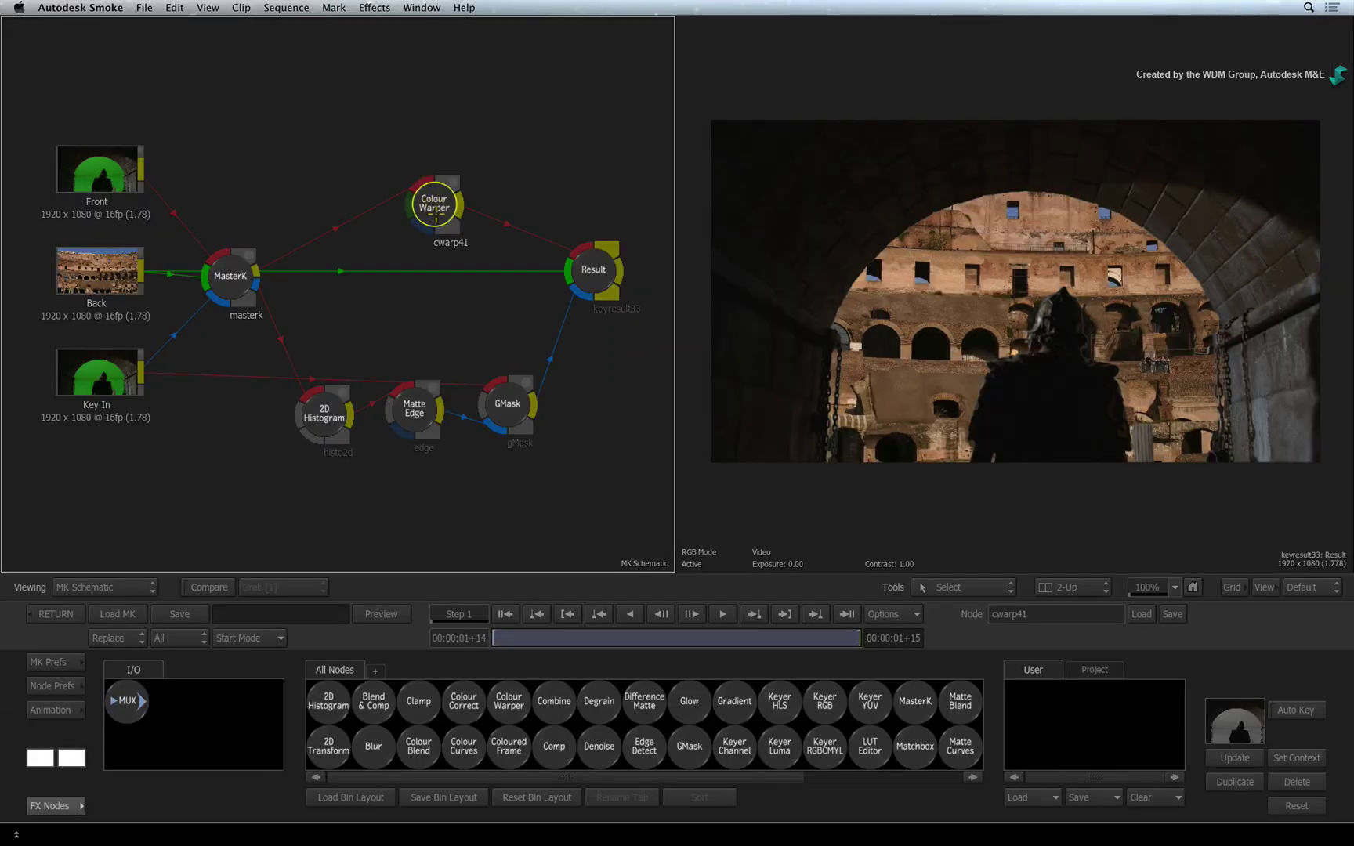
Step: Match cwarp41's colours by sampling the gladiator area, then the Colosseum background
double_click(434, 212)
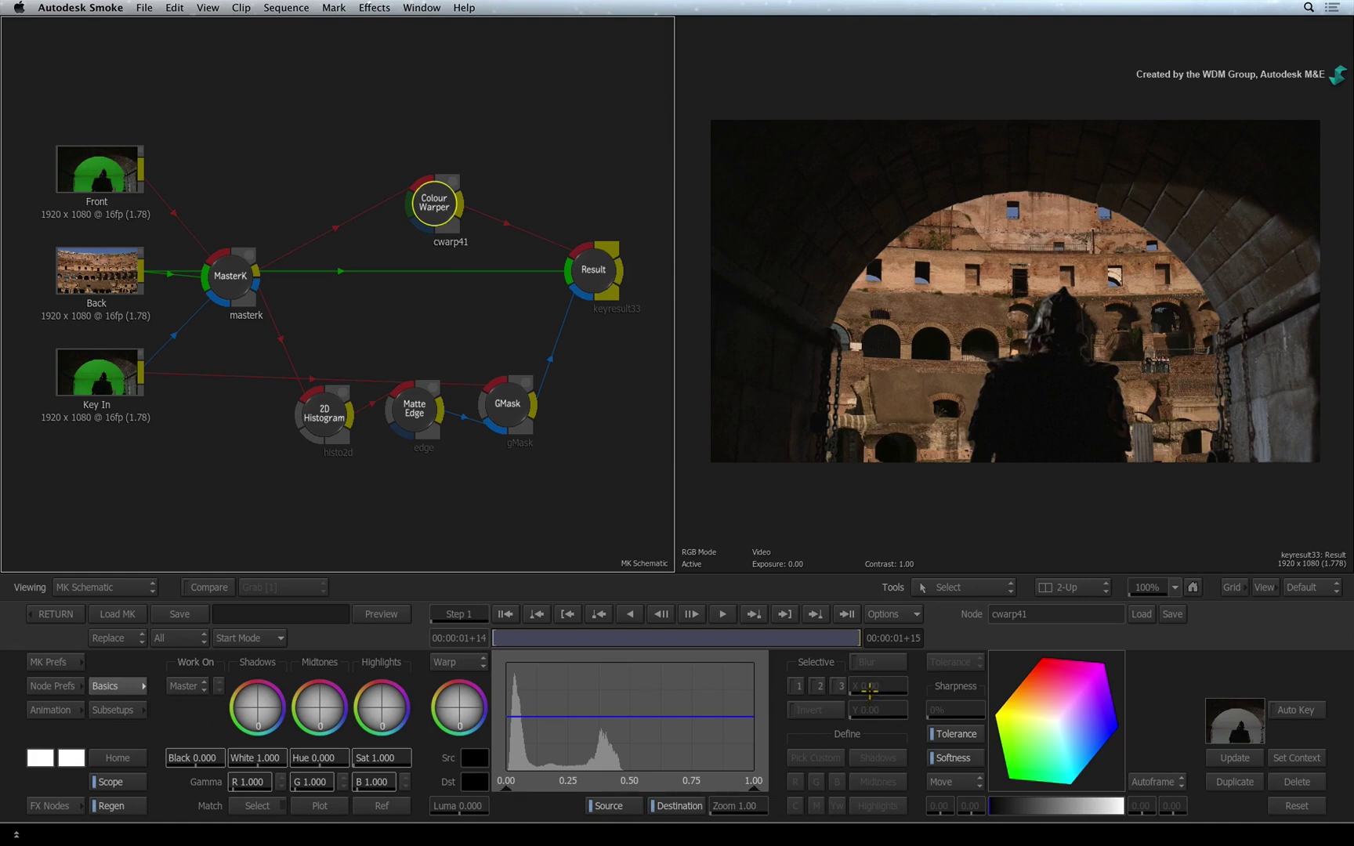
left_click(255, 808)
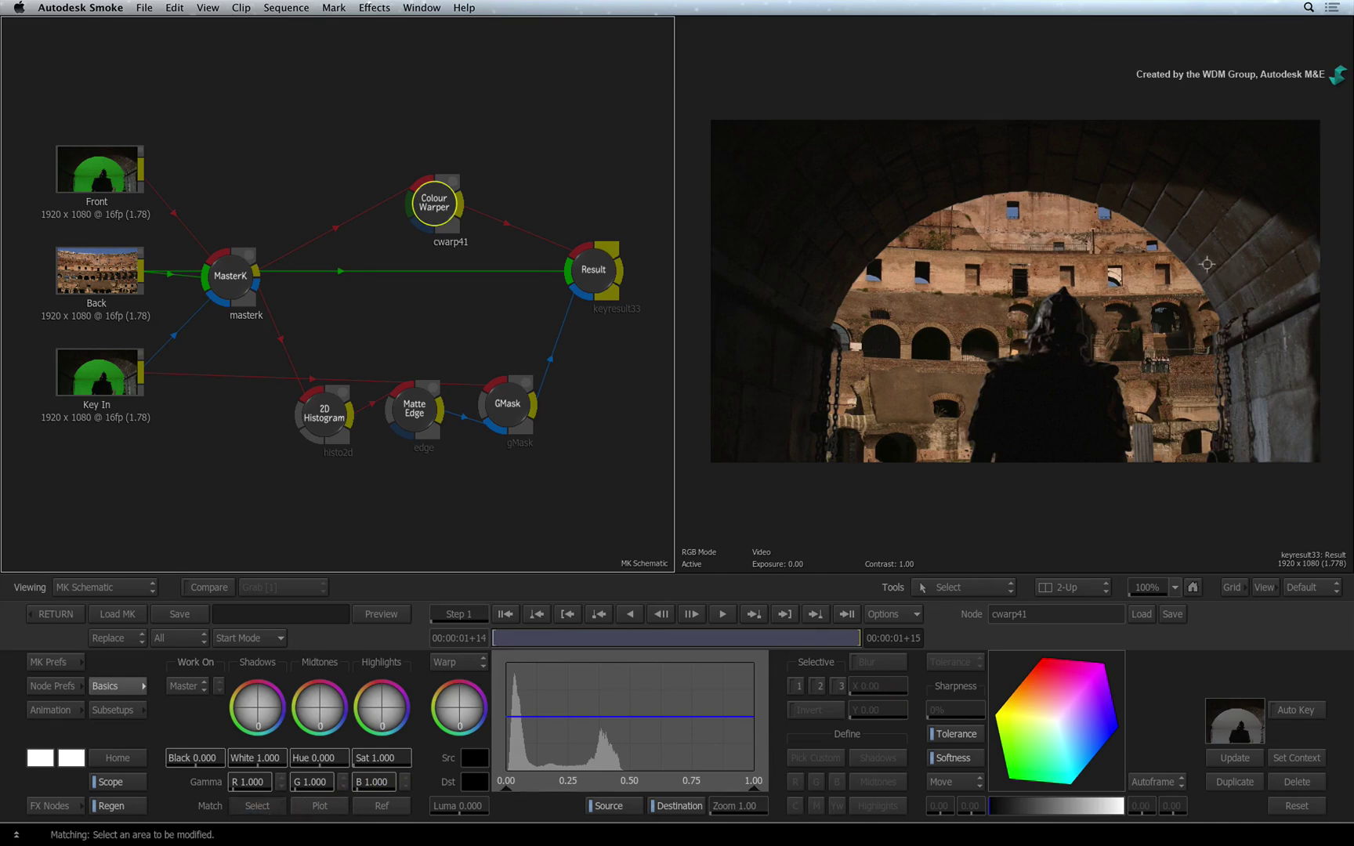
left_click_drag(1250, 296, 1253, 301)
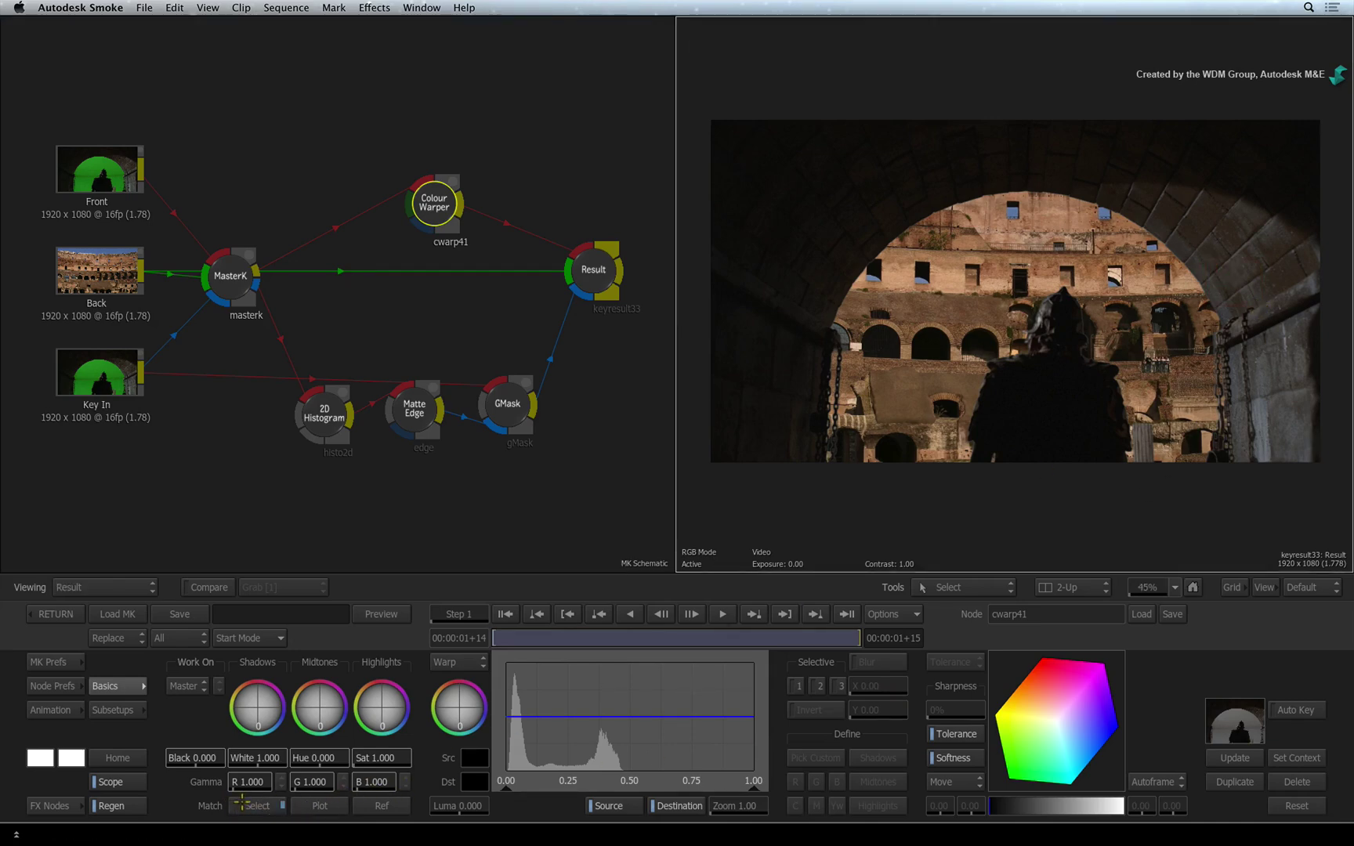
left_click_drag(925, 303, 986, 321)
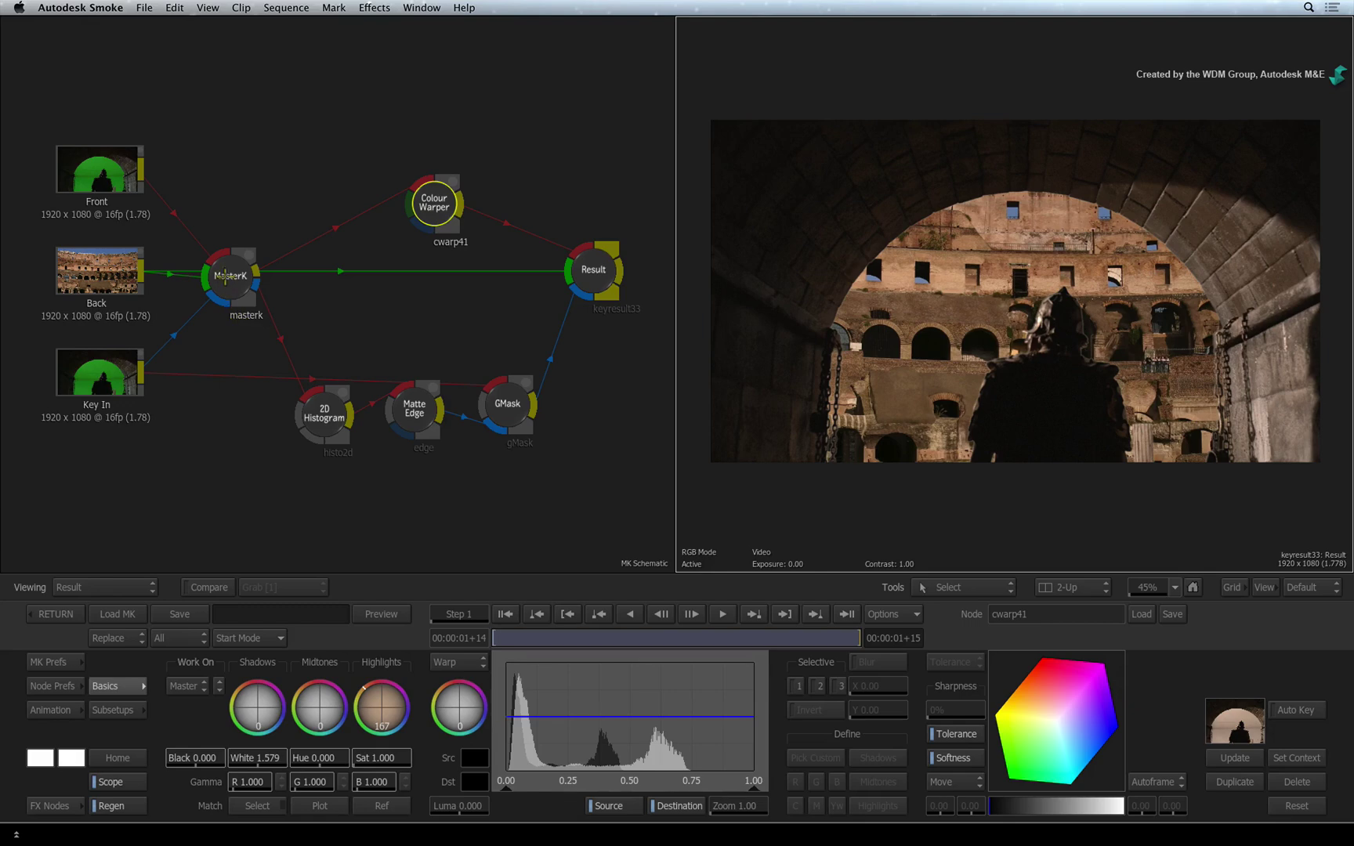
Step: Zoom in on the gladiator's edges and lower the MasterK Blend Luma to about -5.09
left_click(225, 281)
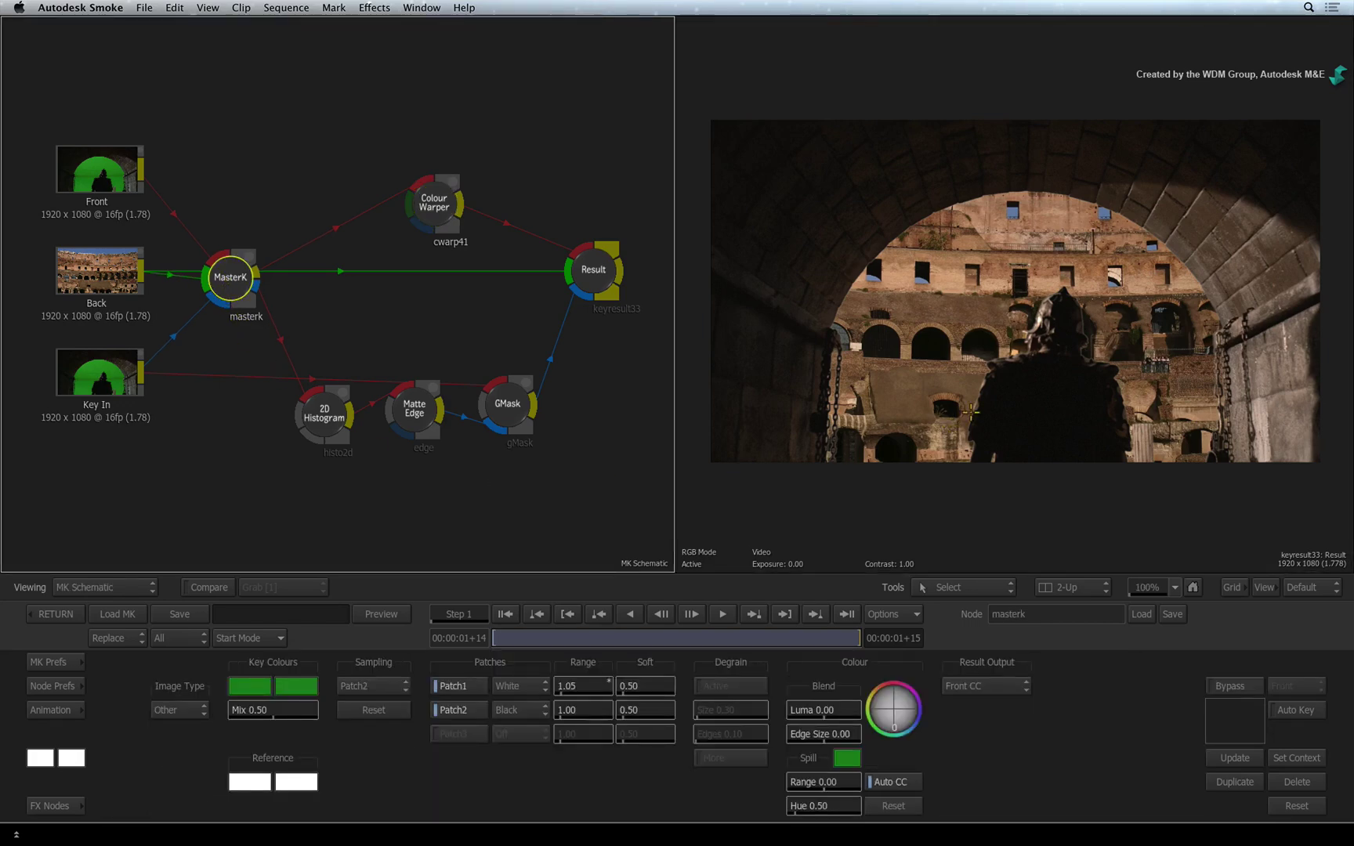
key("Home")
mouse_move(1096, 322)
left_mouse_down()
mouse_move(1218, 323)
mouse_move(971, 283)
left_mouse_up()
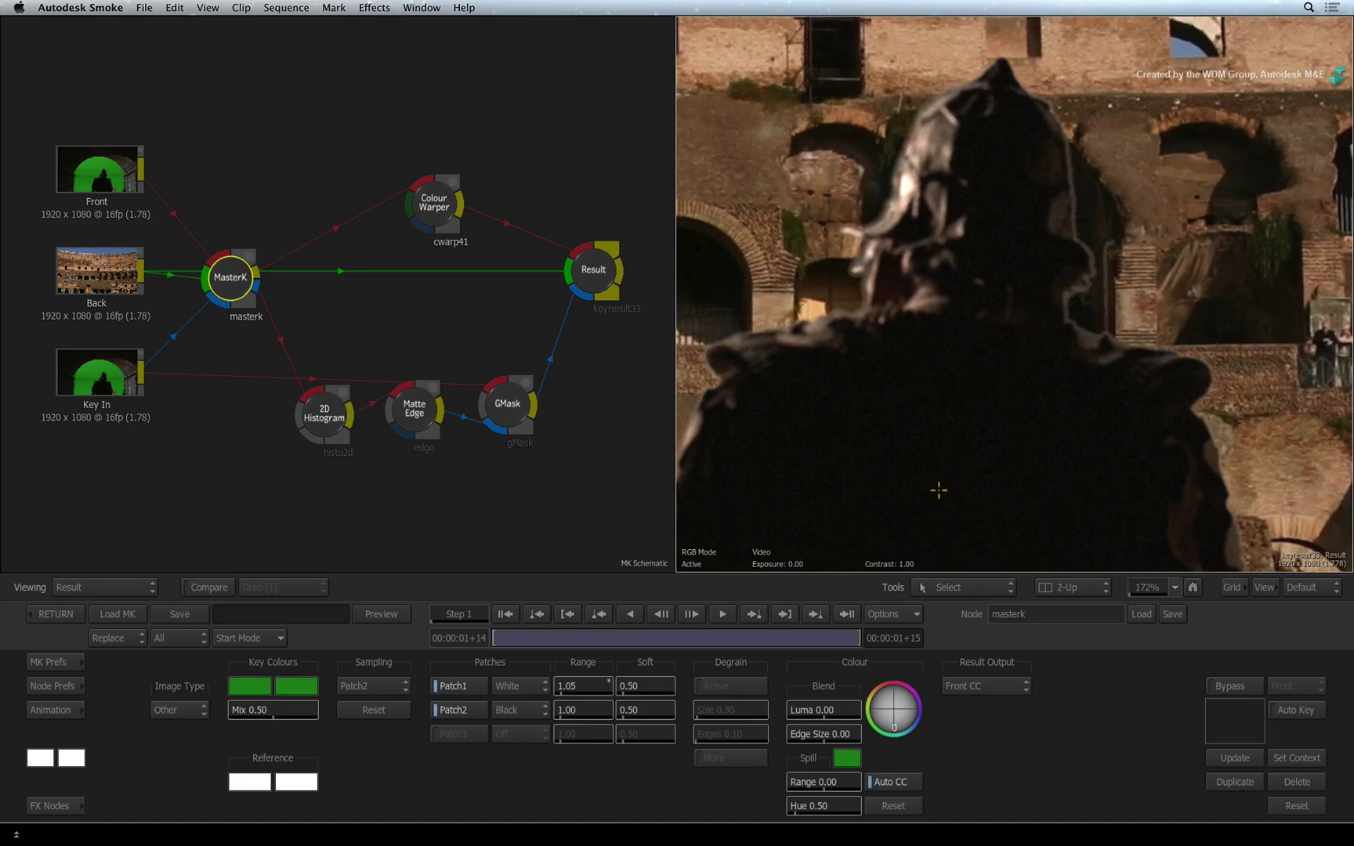
left_click_drag(830, 711, 809, 710)
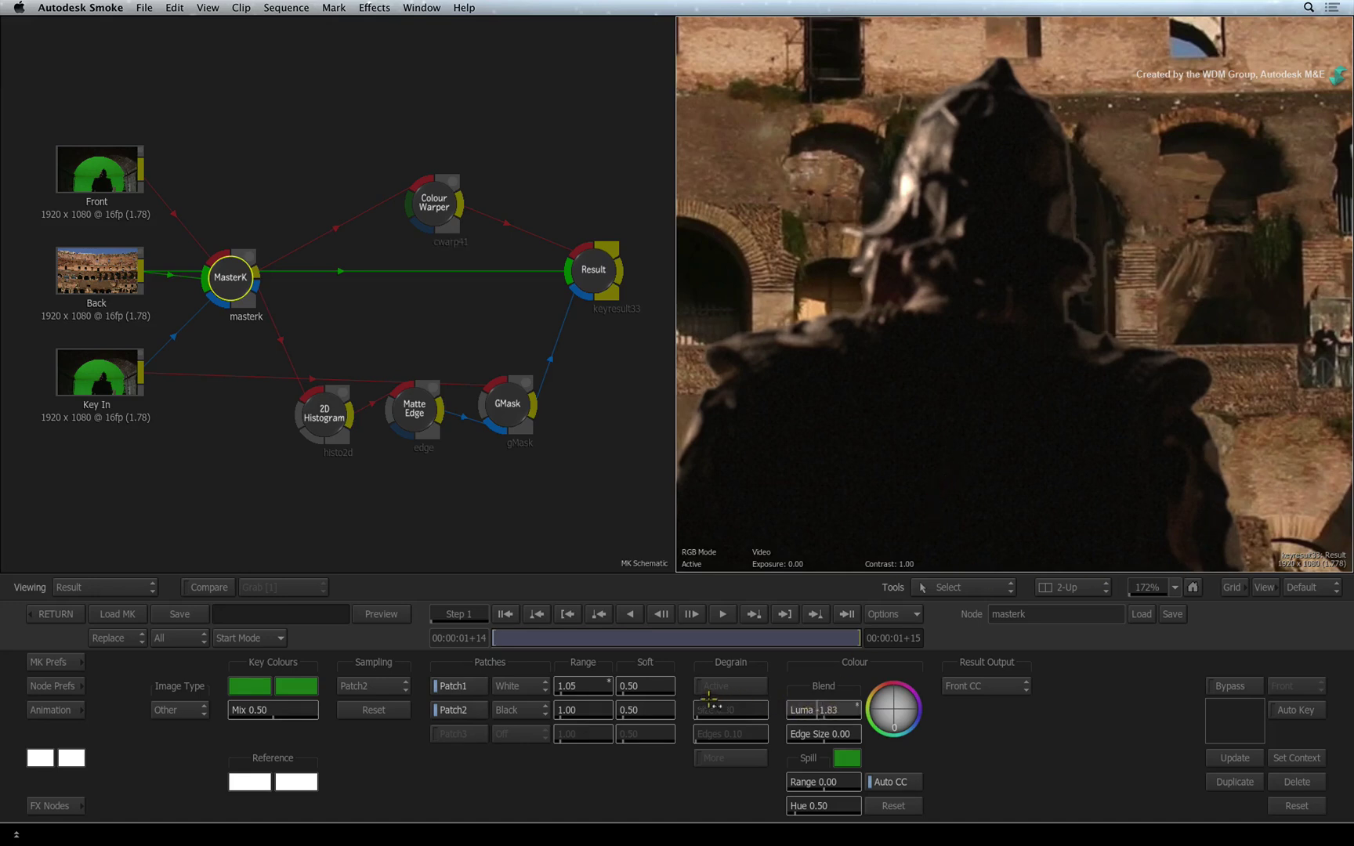
left_click_drag(627, 705, 618, 709)
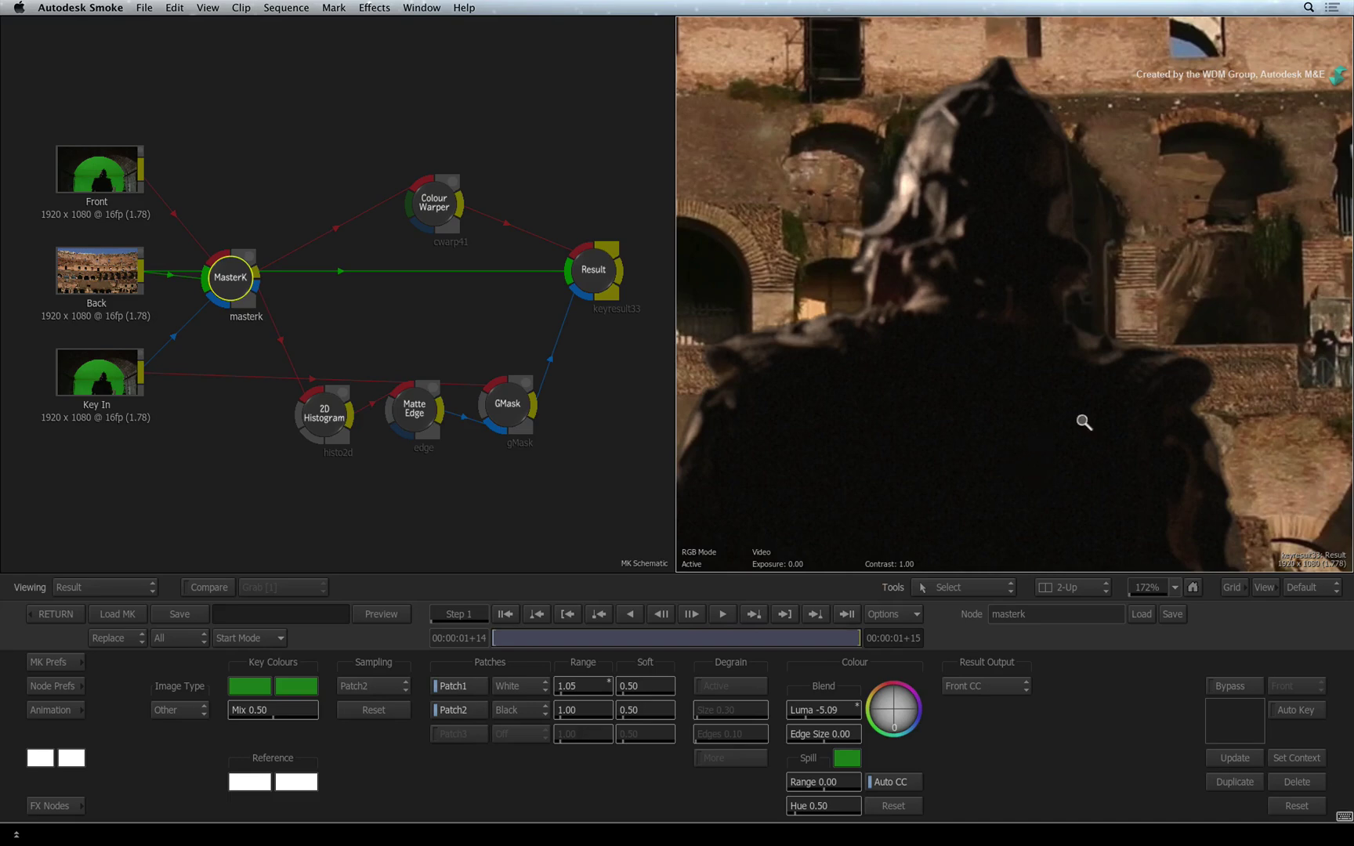
mouse_move(1036, 423)
left_mouse_down()
mouse_move(935, 420)
mouse_move(1021, 441)
mouse_move(1047, 426)
mouse_move(1031, 437)
left_mouse_up()
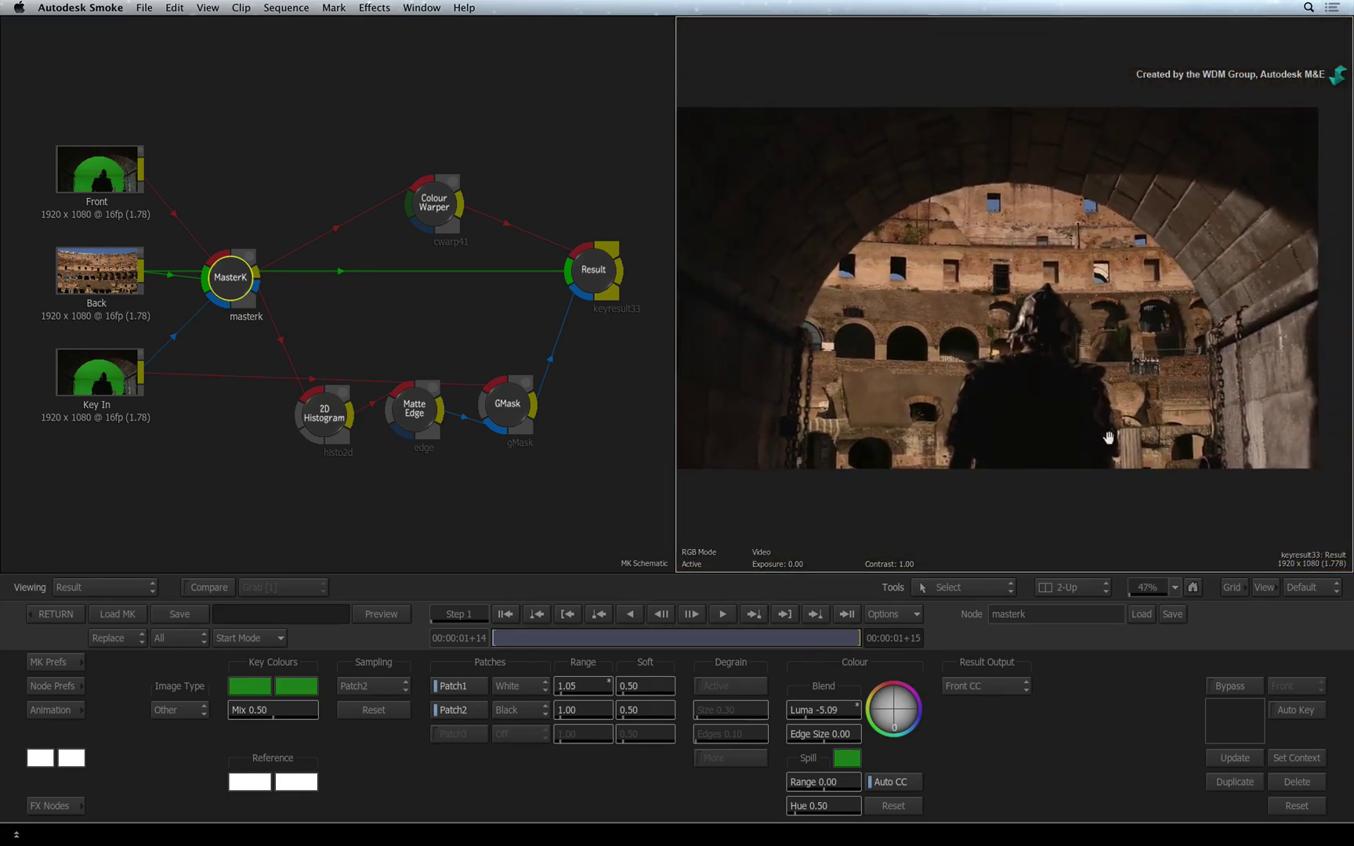
Step: At the first frame, view the gMask node's matte framed on the white pillar
left_click(505, 614)
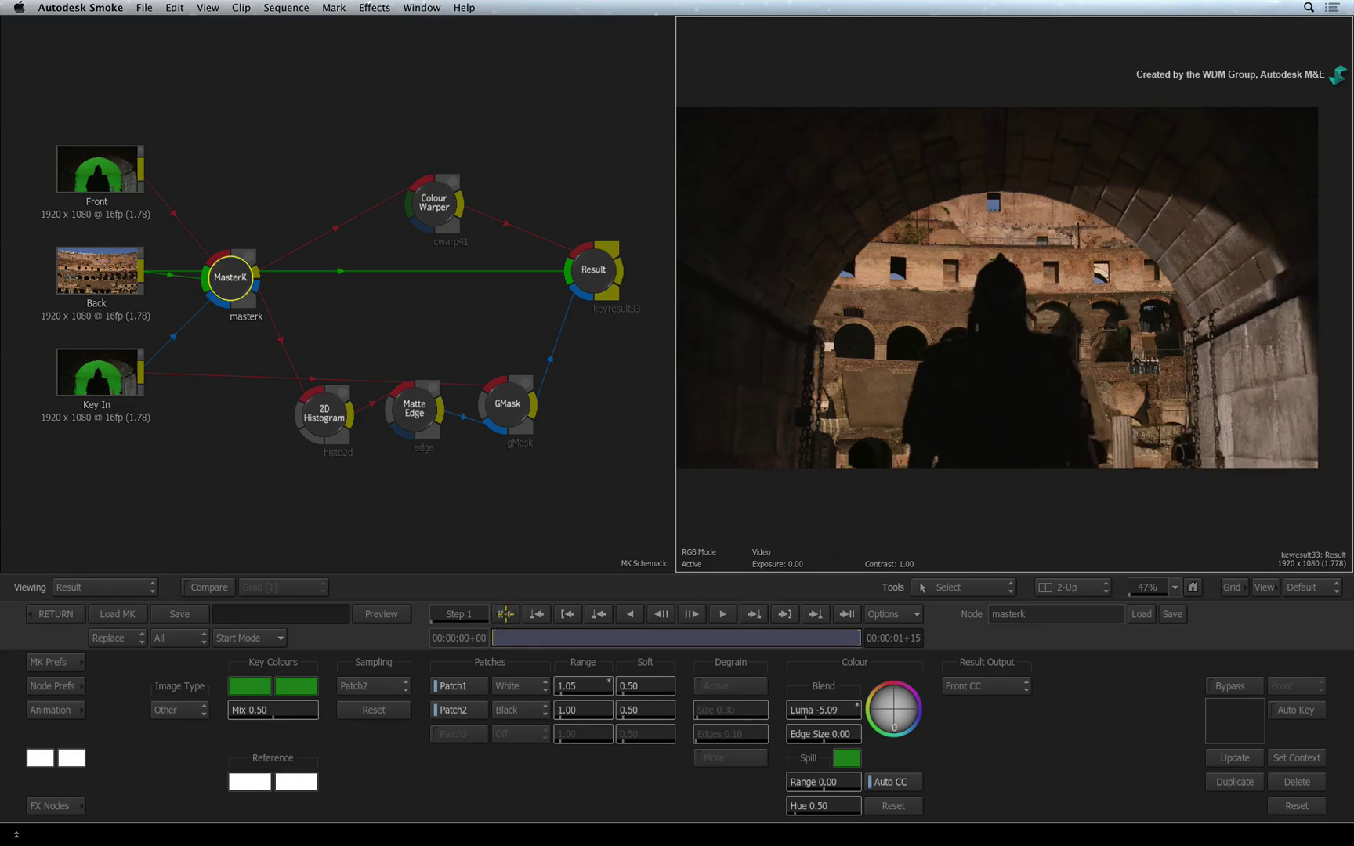
left_click(509, 404)
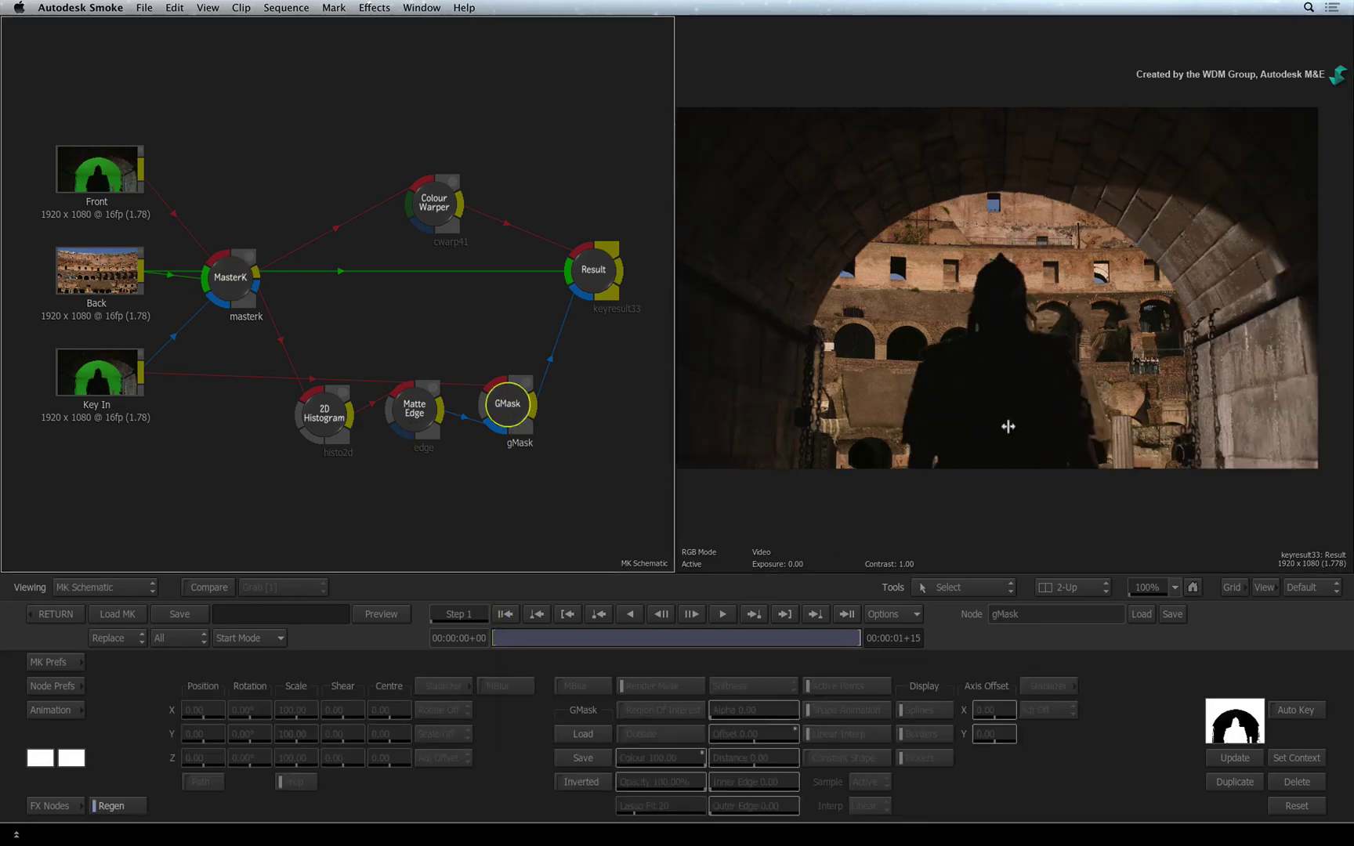
key("F4")
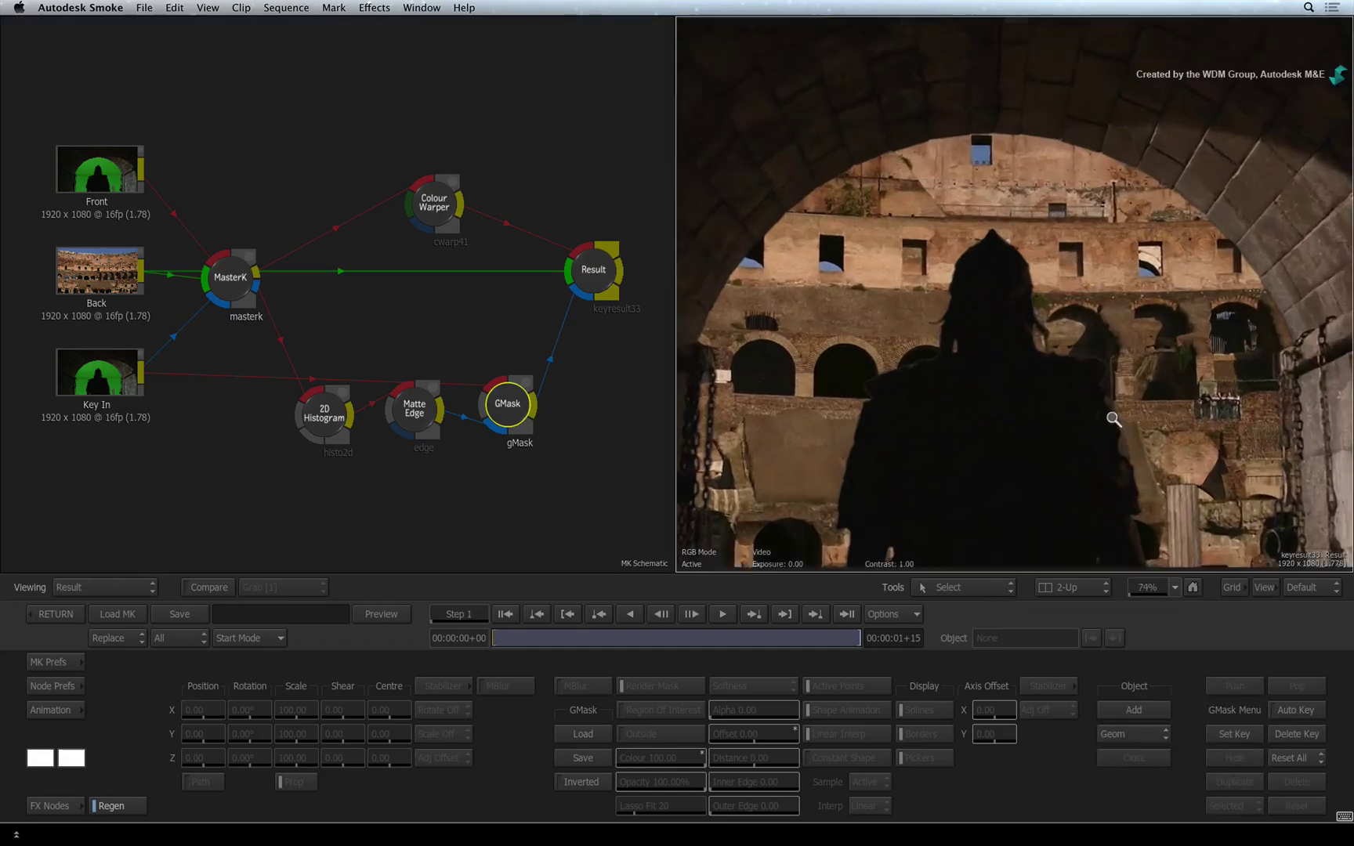
left_click(1113, 418)
left_click_drag(1131, 419, 984, 346)
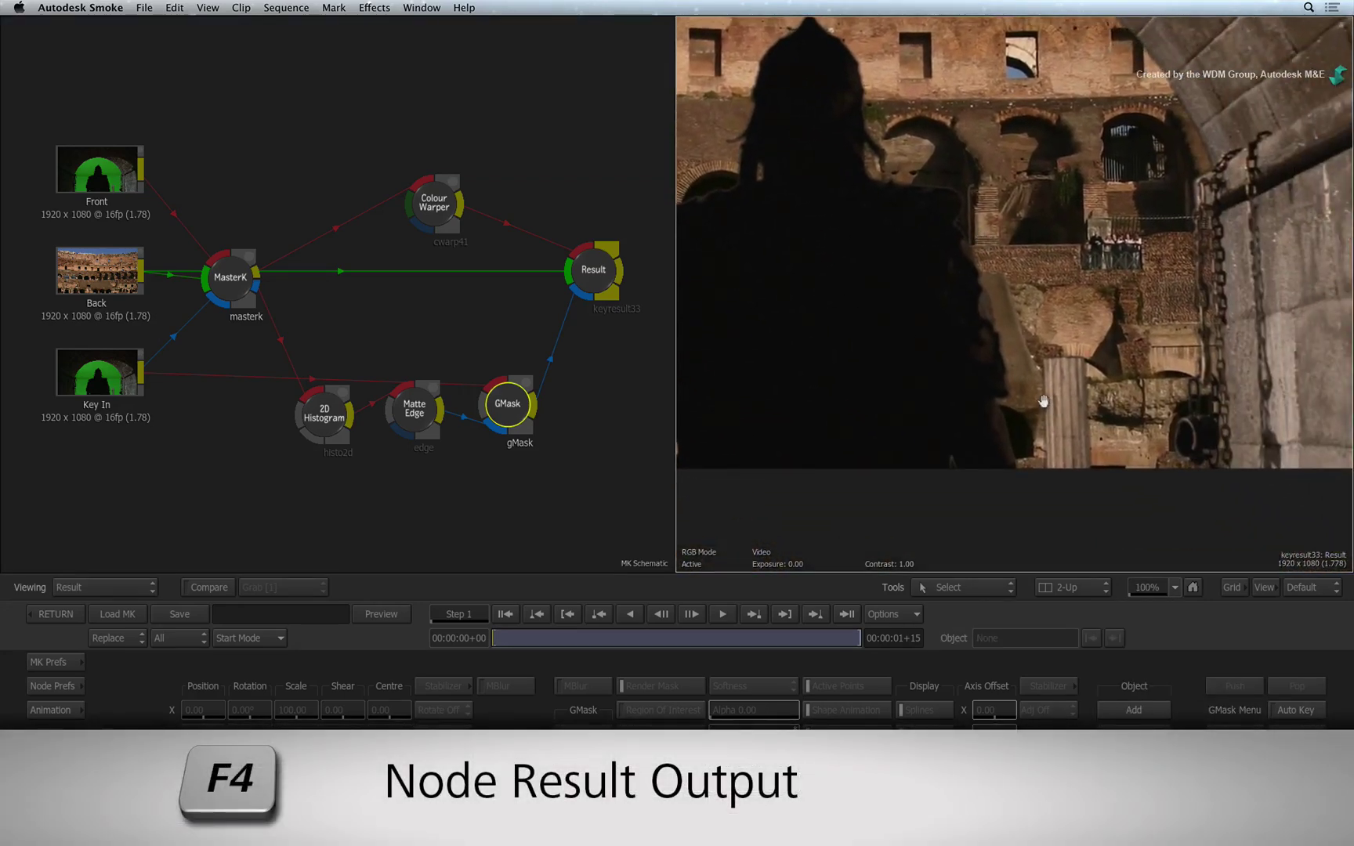
key("F4")
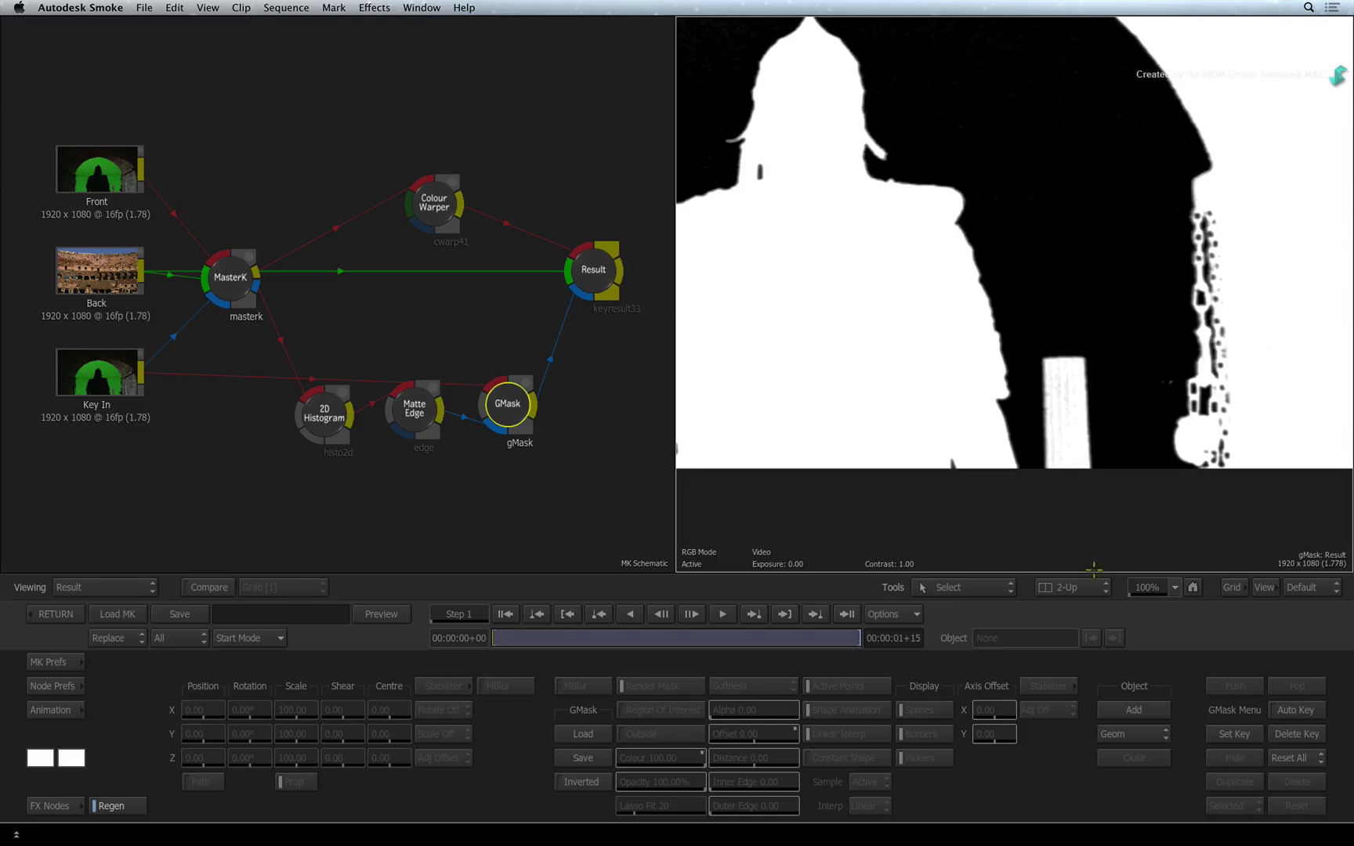
Step: Draw a new closed mask shape, geom2, around the pillar
left_click(1132, 708)
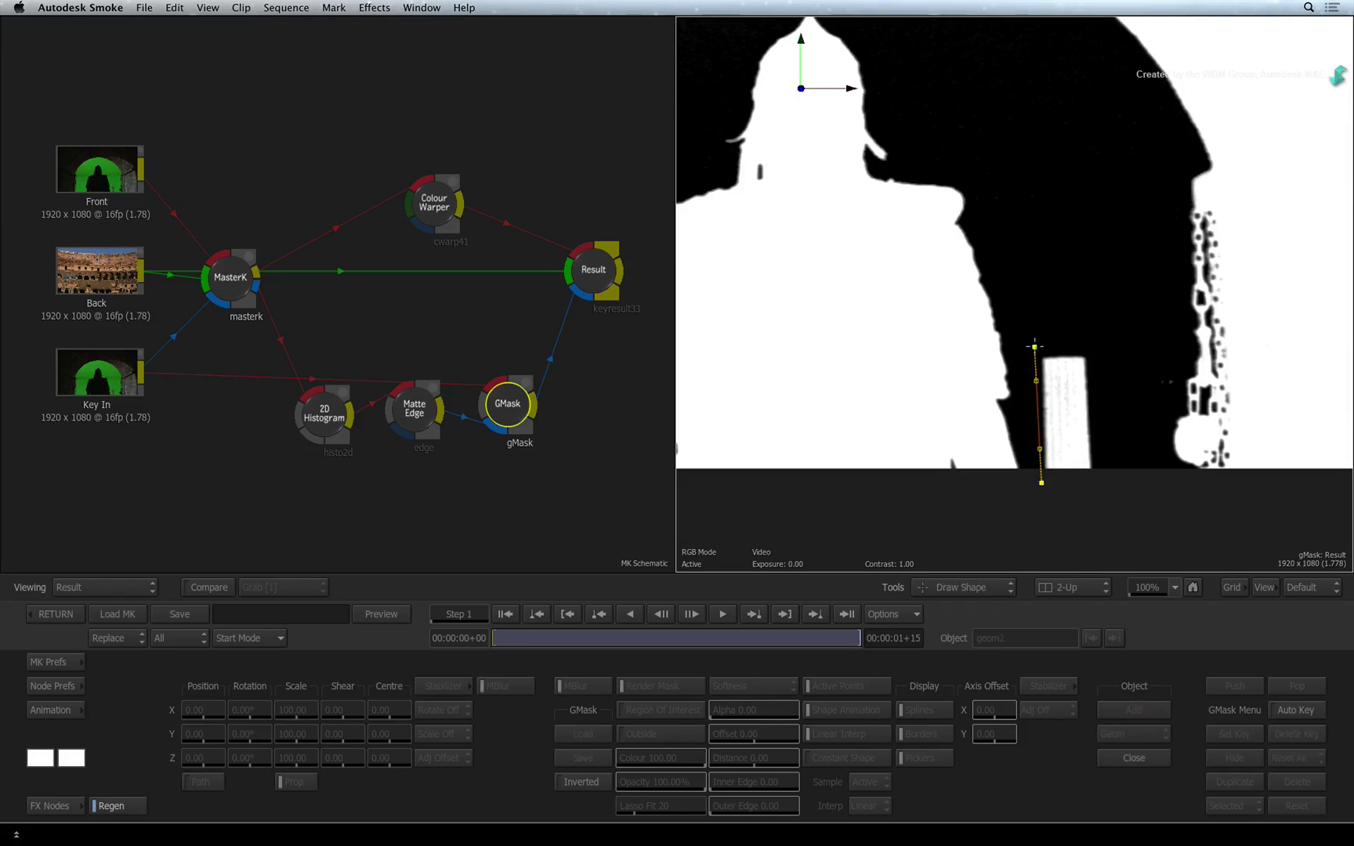
left_click_drag(1036, 349, 1041, 337)
left_click(1091, 345)
left_click(1096, 377)
left_click(1101, 484)
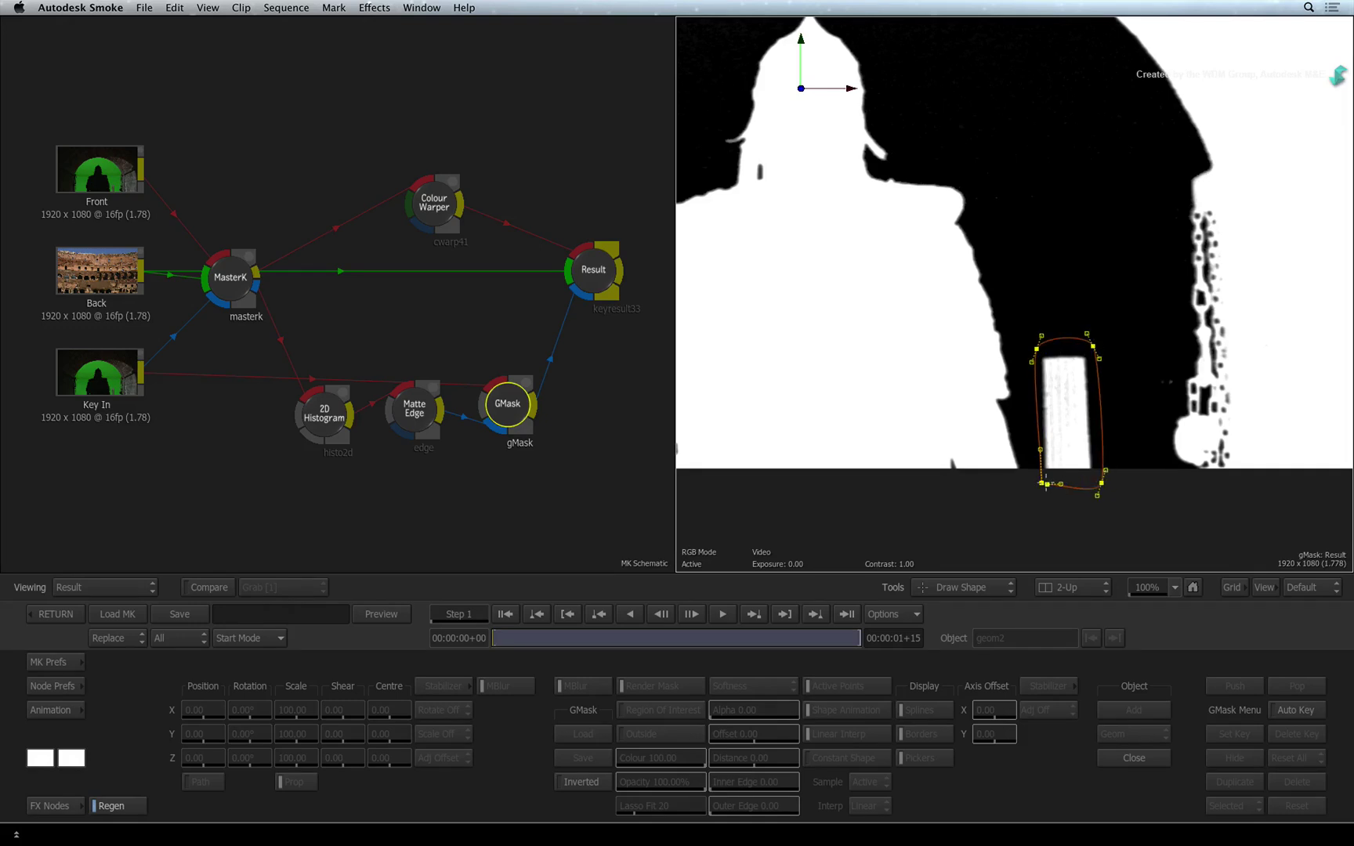
left_click(1042, 483)
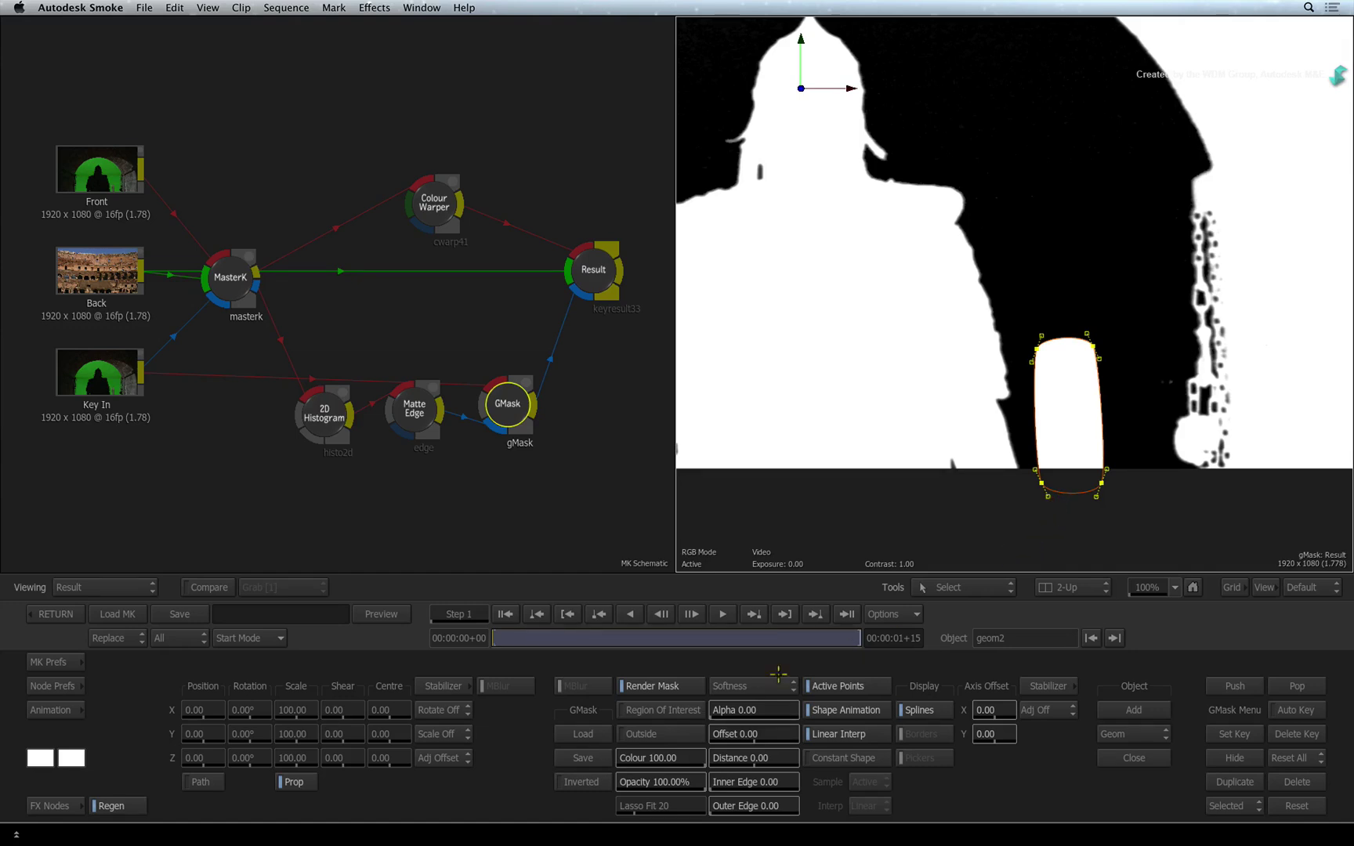
Step: Set geom2's Colour to 0 and Offset to -6, try Tracer softness, then select all vertices
left_click_drag(681, 759, 596, 749)
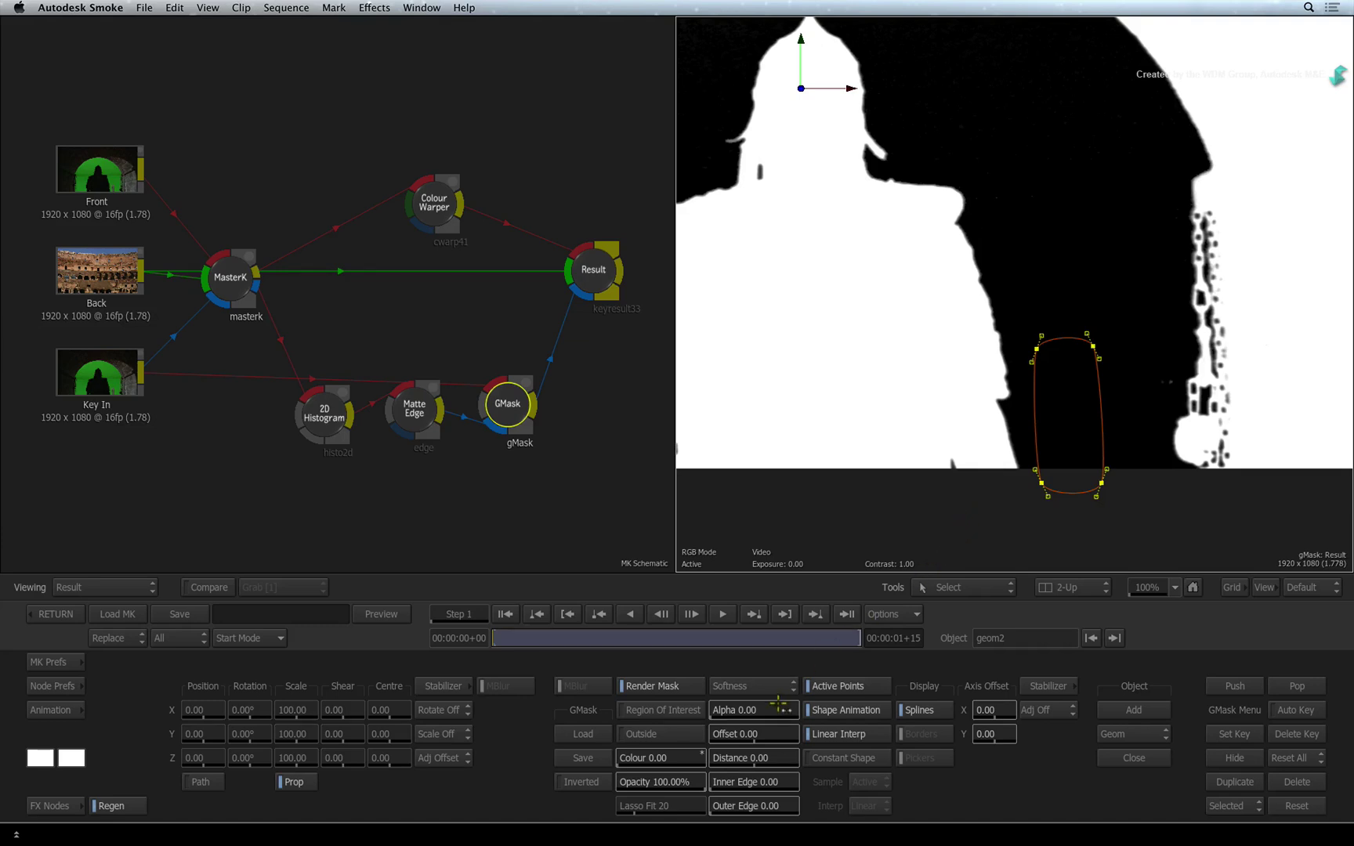
left_click_drag(767, 738, 750, 733)
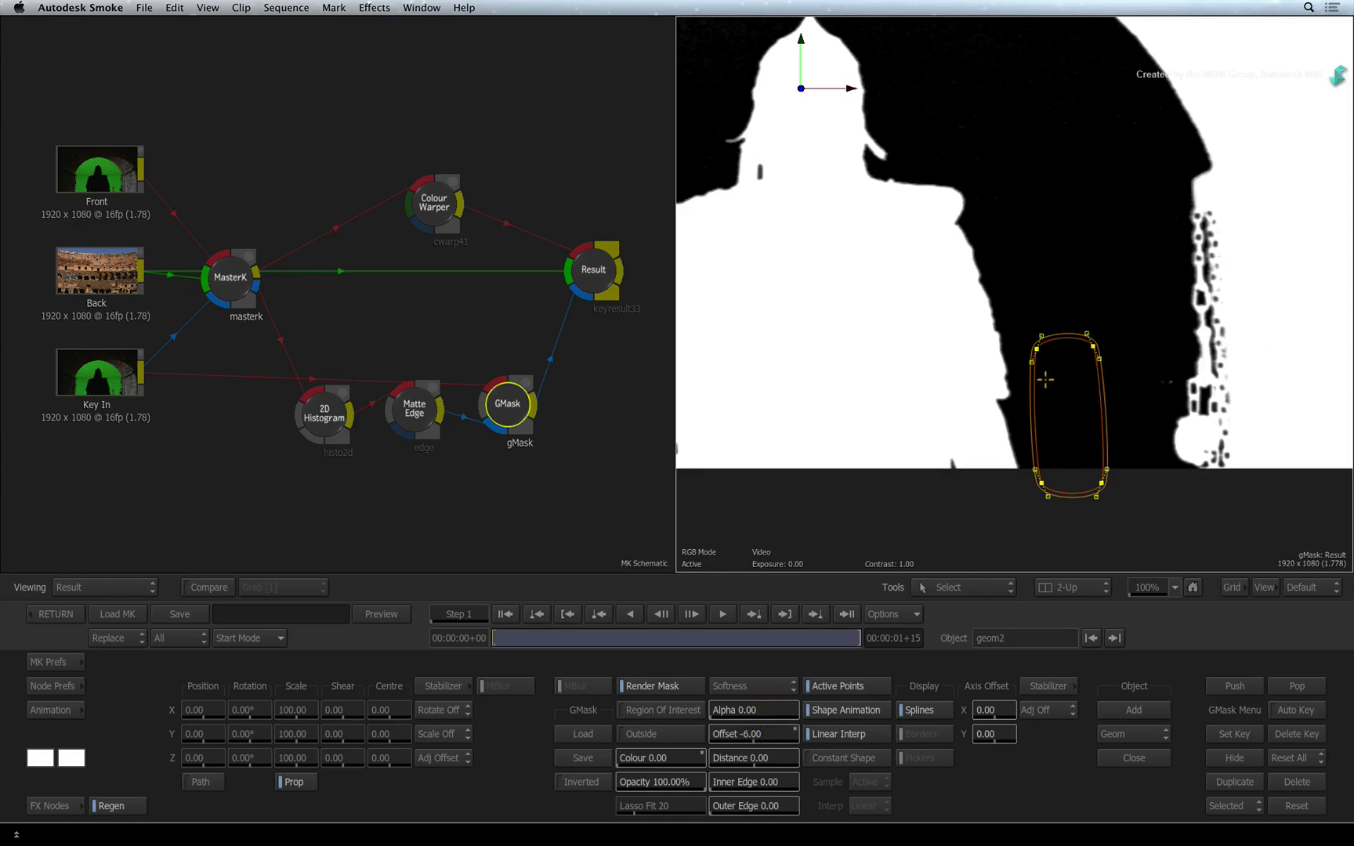
left_click(736, 685)
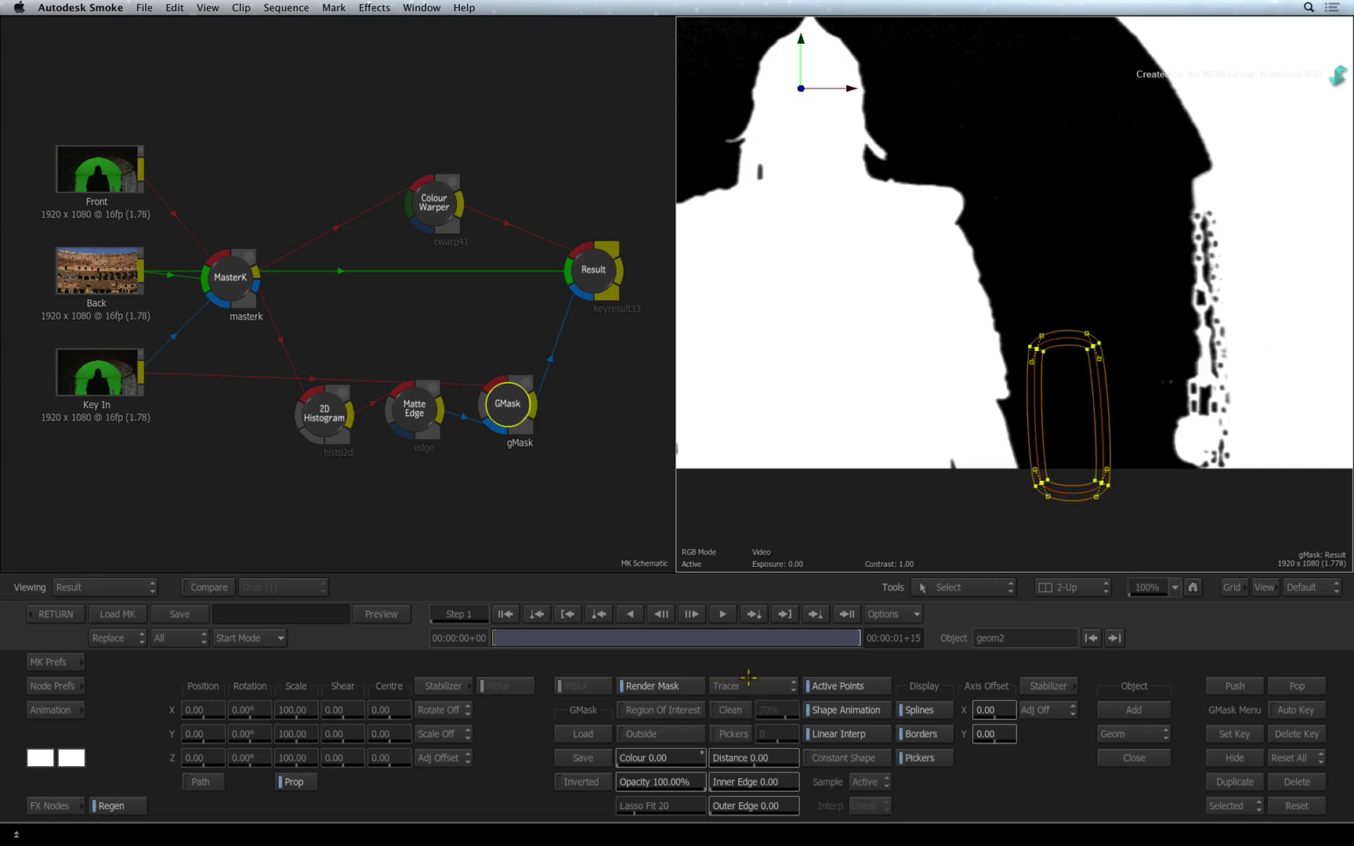
left_click(1007, 336)
left_click_drag(1008, 337, 1005, 300)
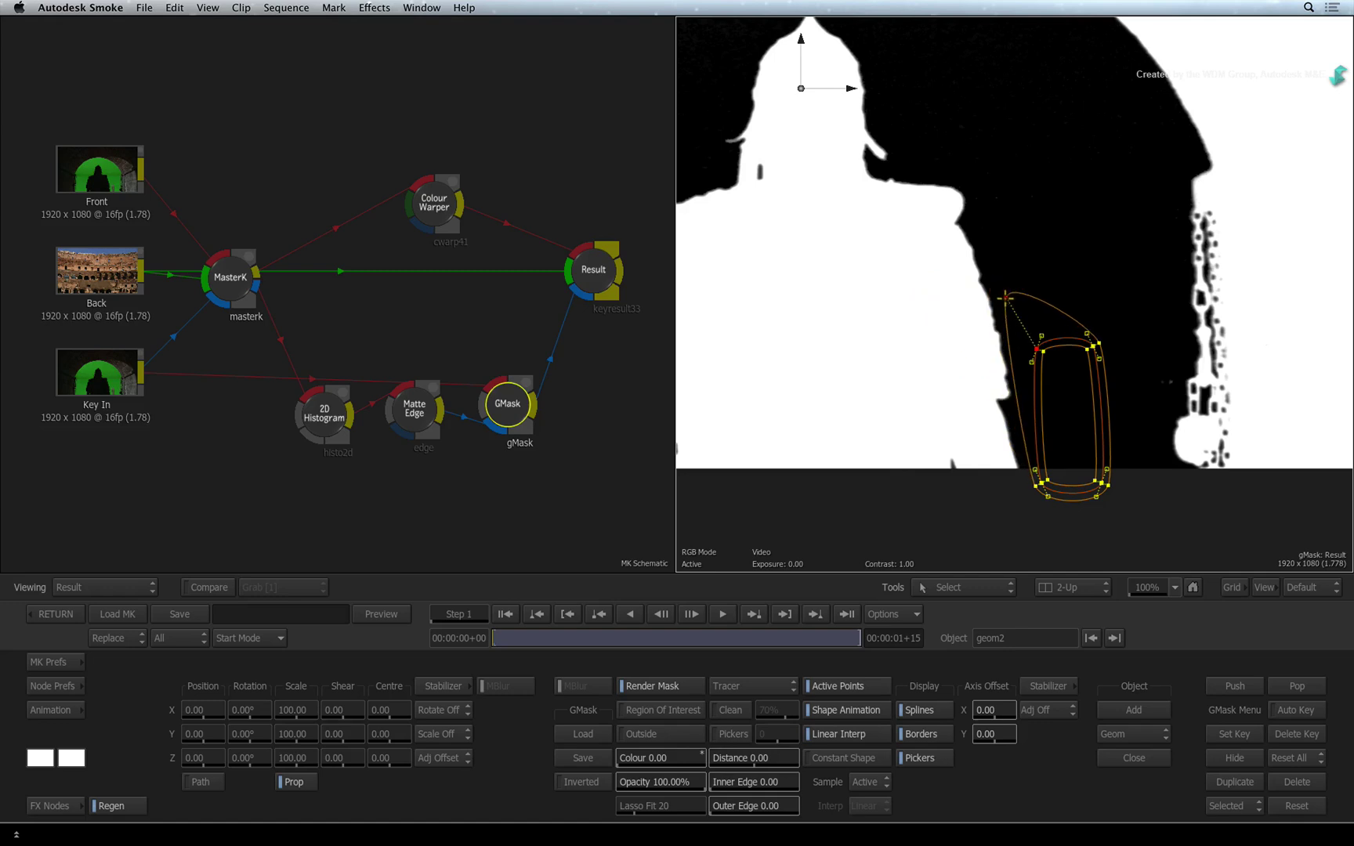
left_click(770, 685)
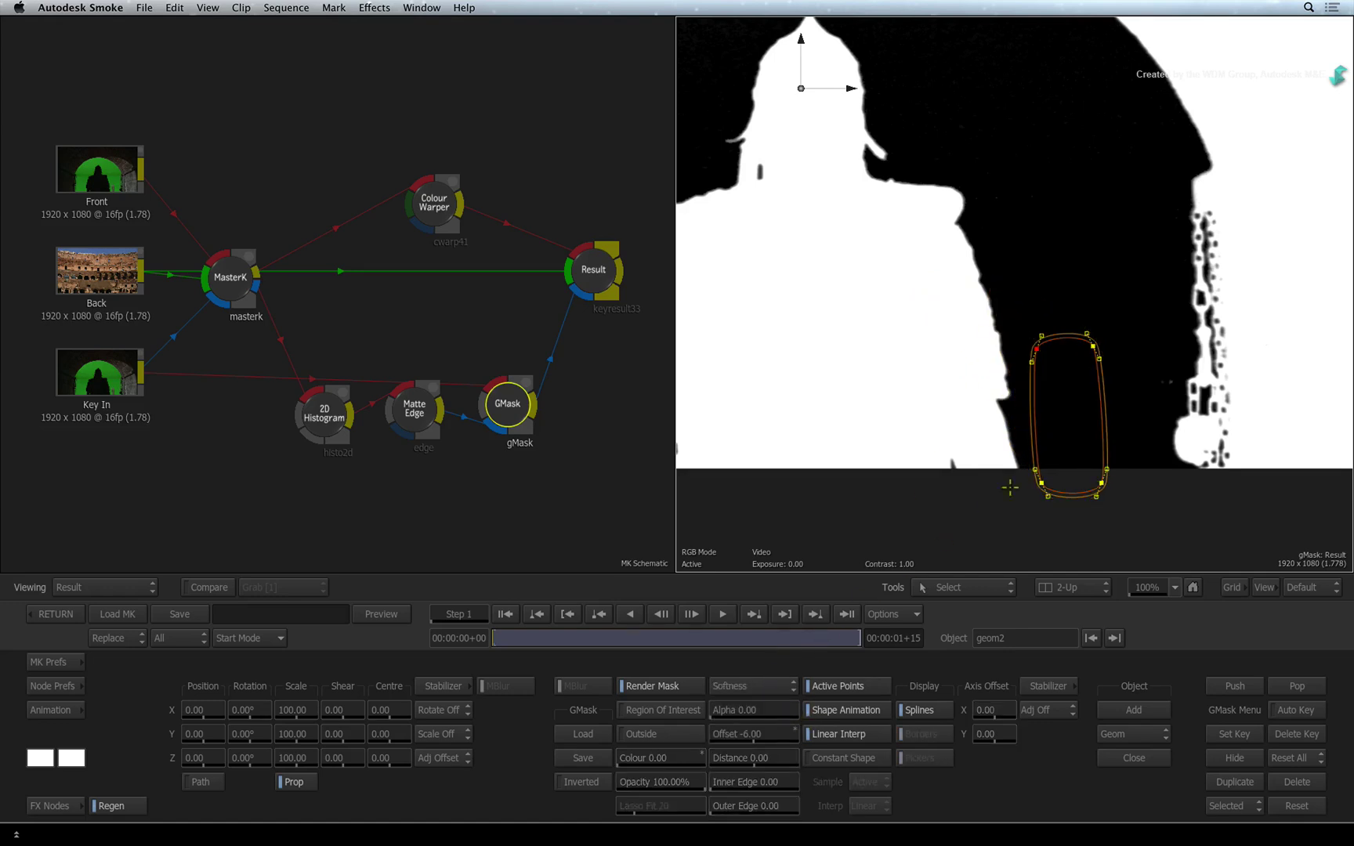
left_click_drag(1013, 297, 1176, 472)
Step: On a later frame with Auto Key on, shift the mask vertices right onto the pillar
left_click_drag(534, 637, 999, 602)
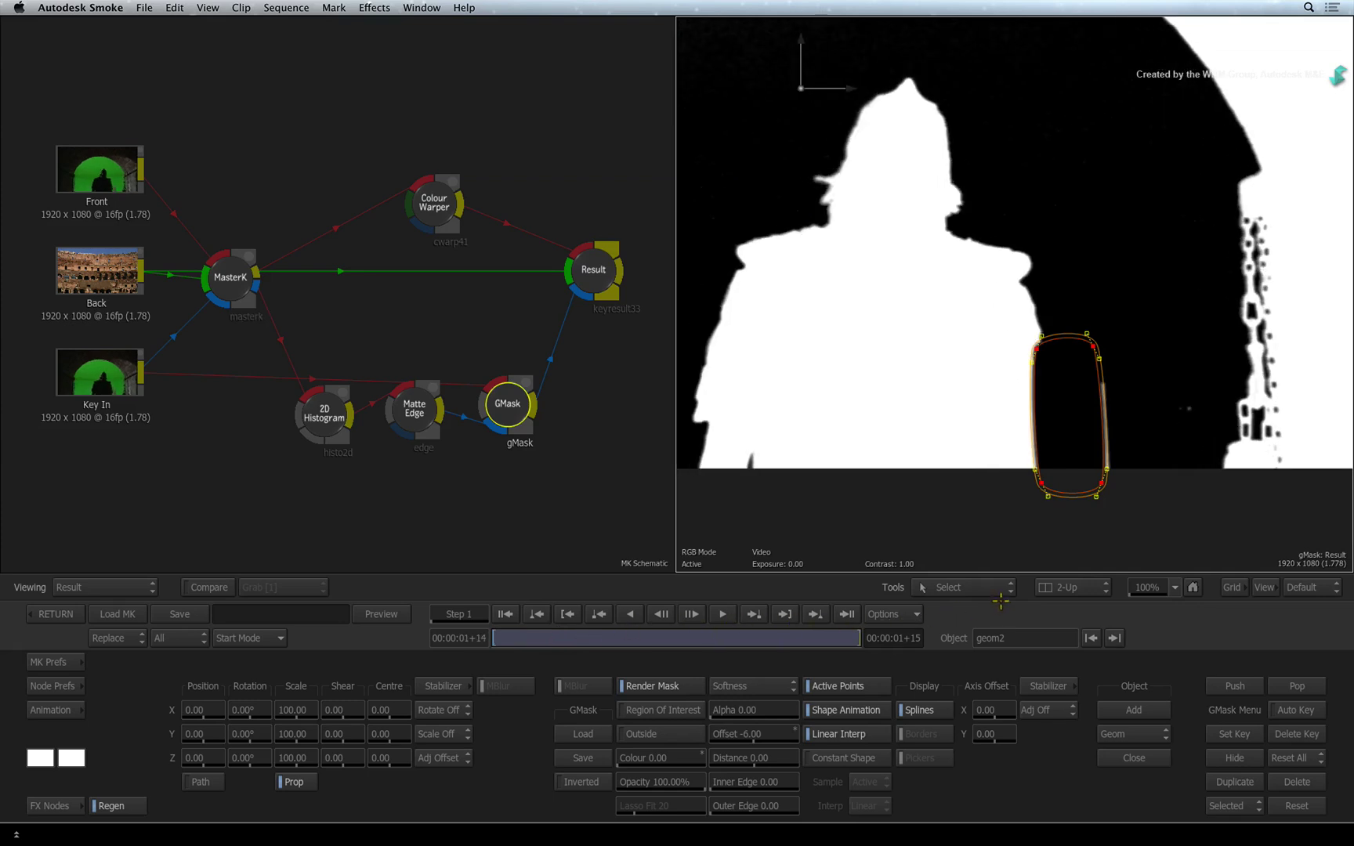
left_click(1296, 702)
left_click_drag(1099, 350, 1115, 350)
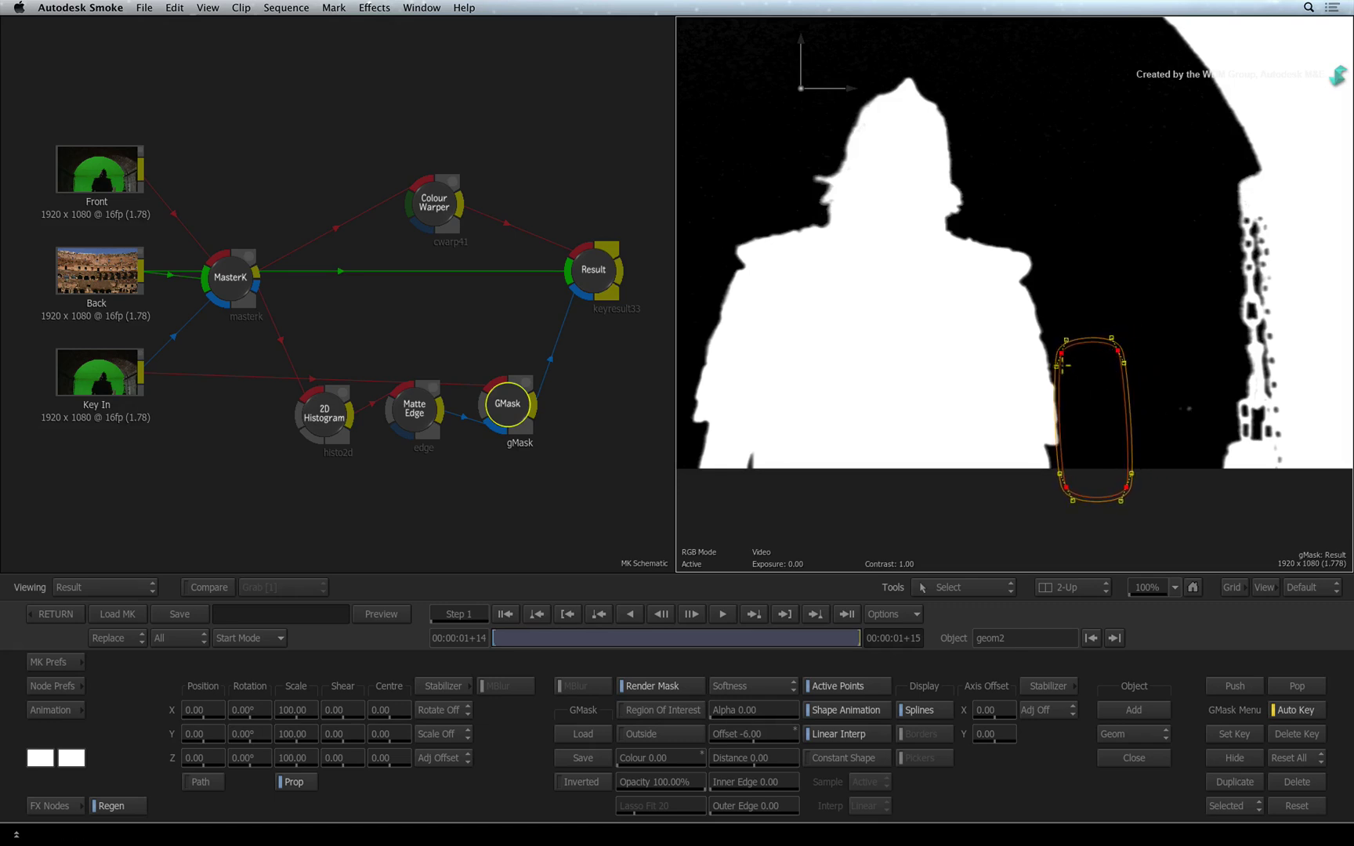
left_click_drag(1038, 319, 1079, 353)
left_click(1063, 352)
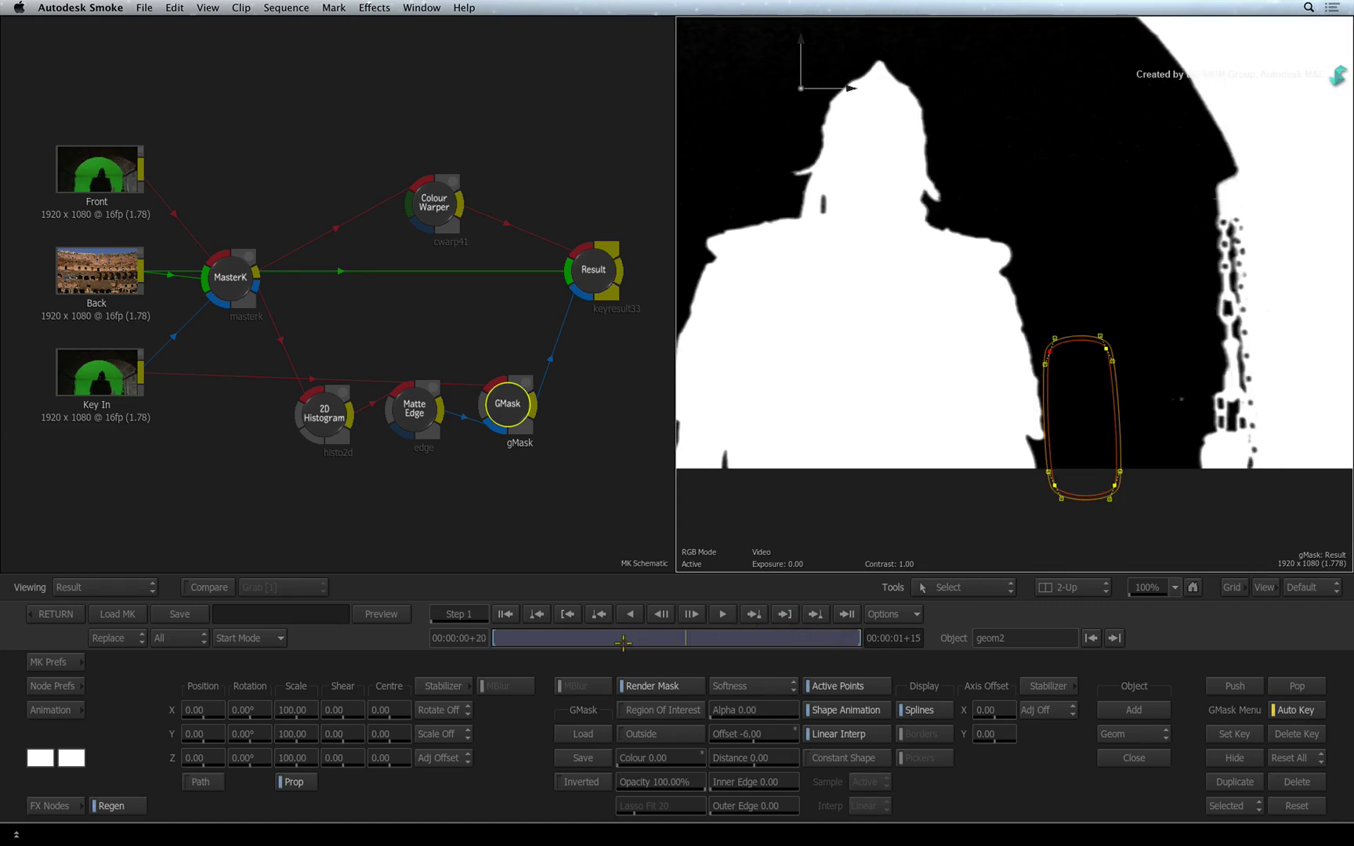
Step: Return to the first frame and play back to check the animated pillar mask
left_click_drag(836, 635, 493, 638)
key("space")
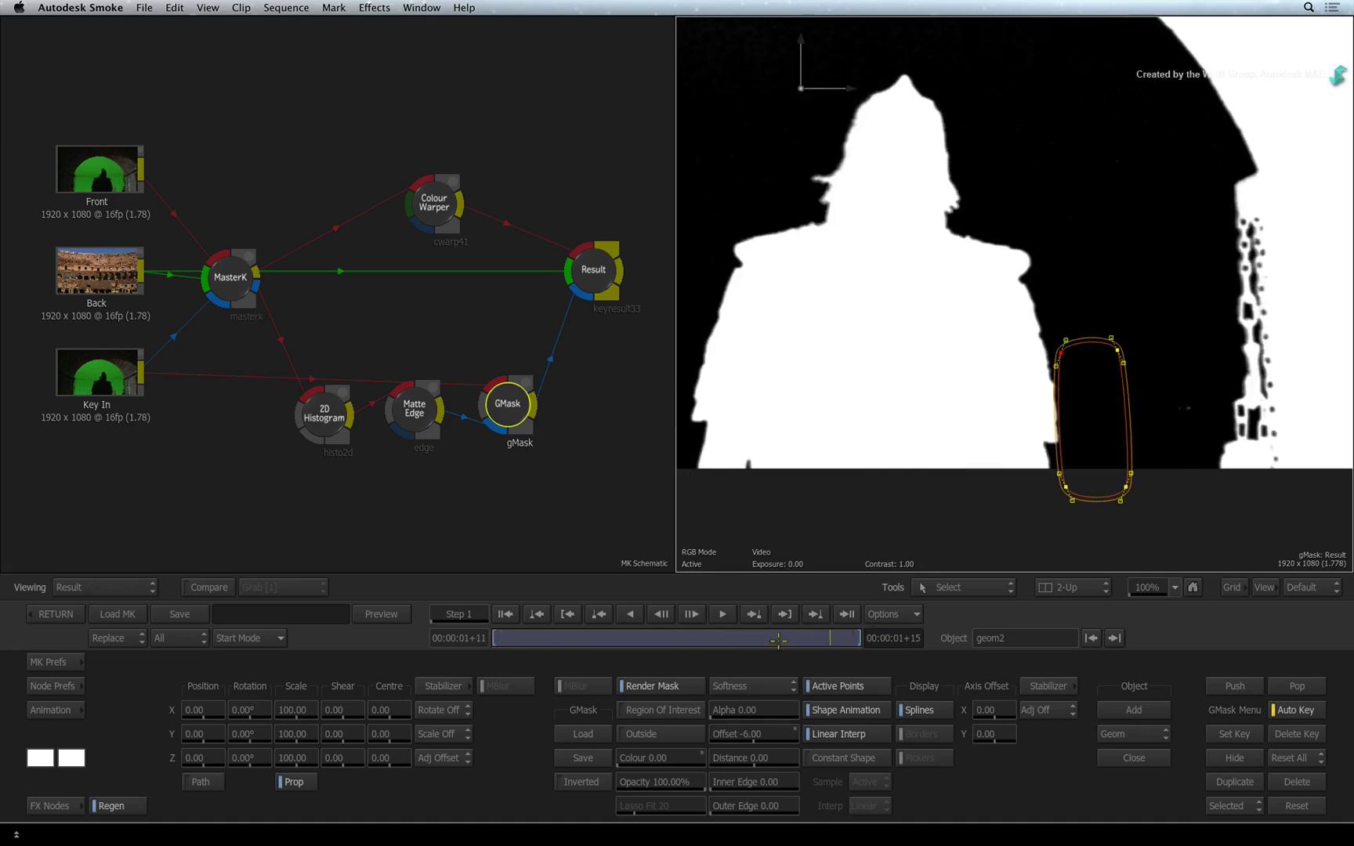
left_click(1023, 544)
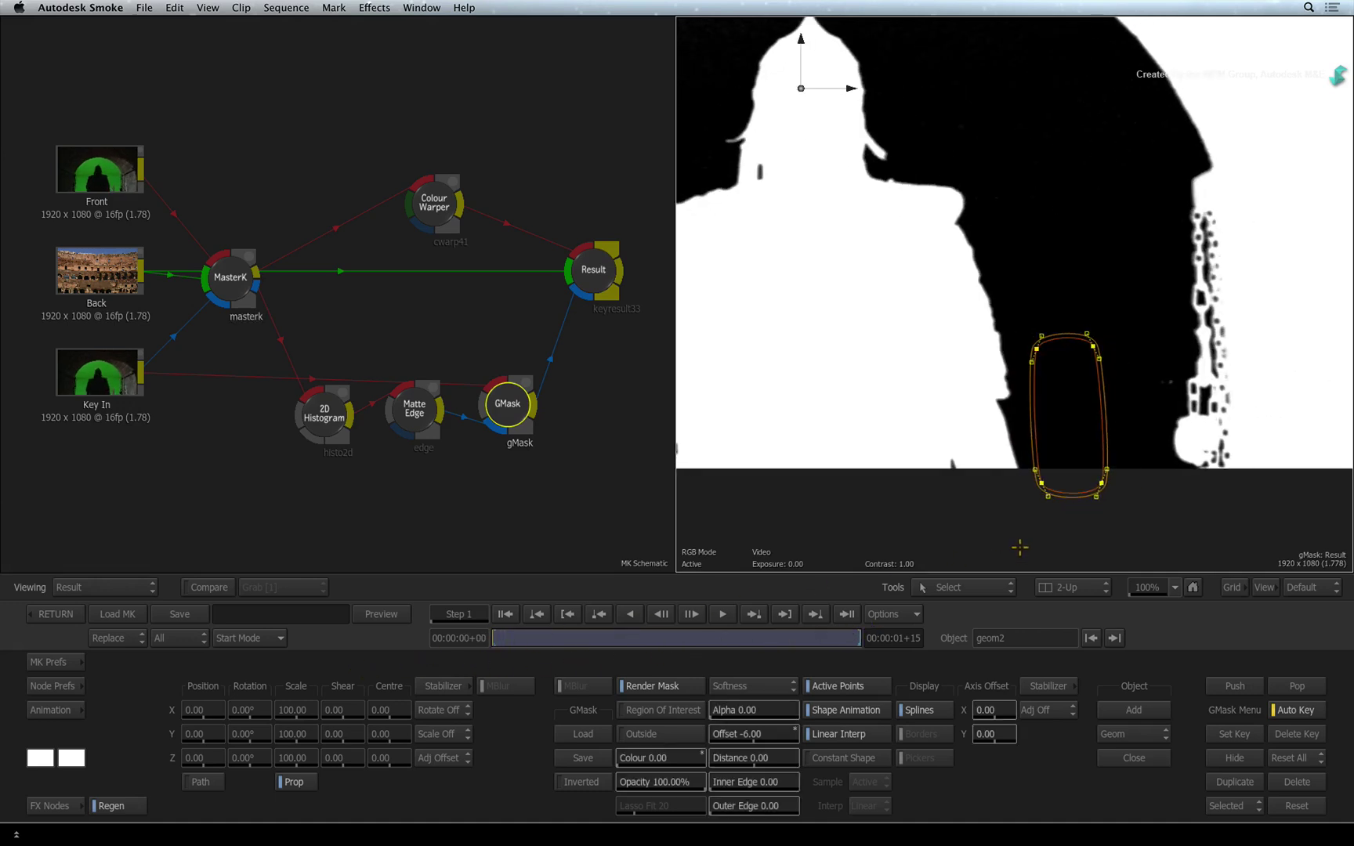
scroll(1019, 539, "down", 4)
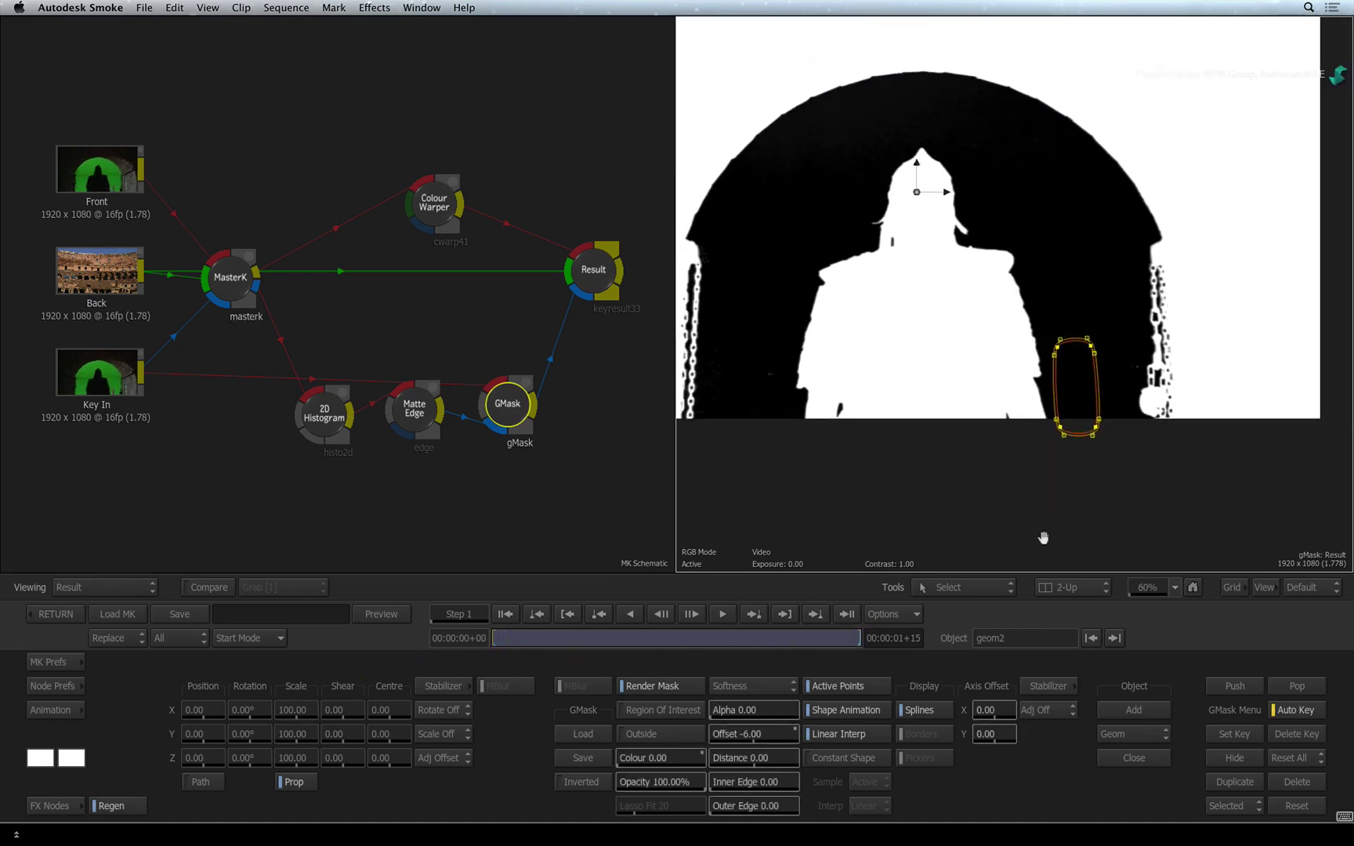
mouse_move(1055, 517)
left_mouse_down()
mouse_move(1103, 560)
mouse_move(1049, 570)
left_mouse_up()
scroll(1094, 547, "down", 2)
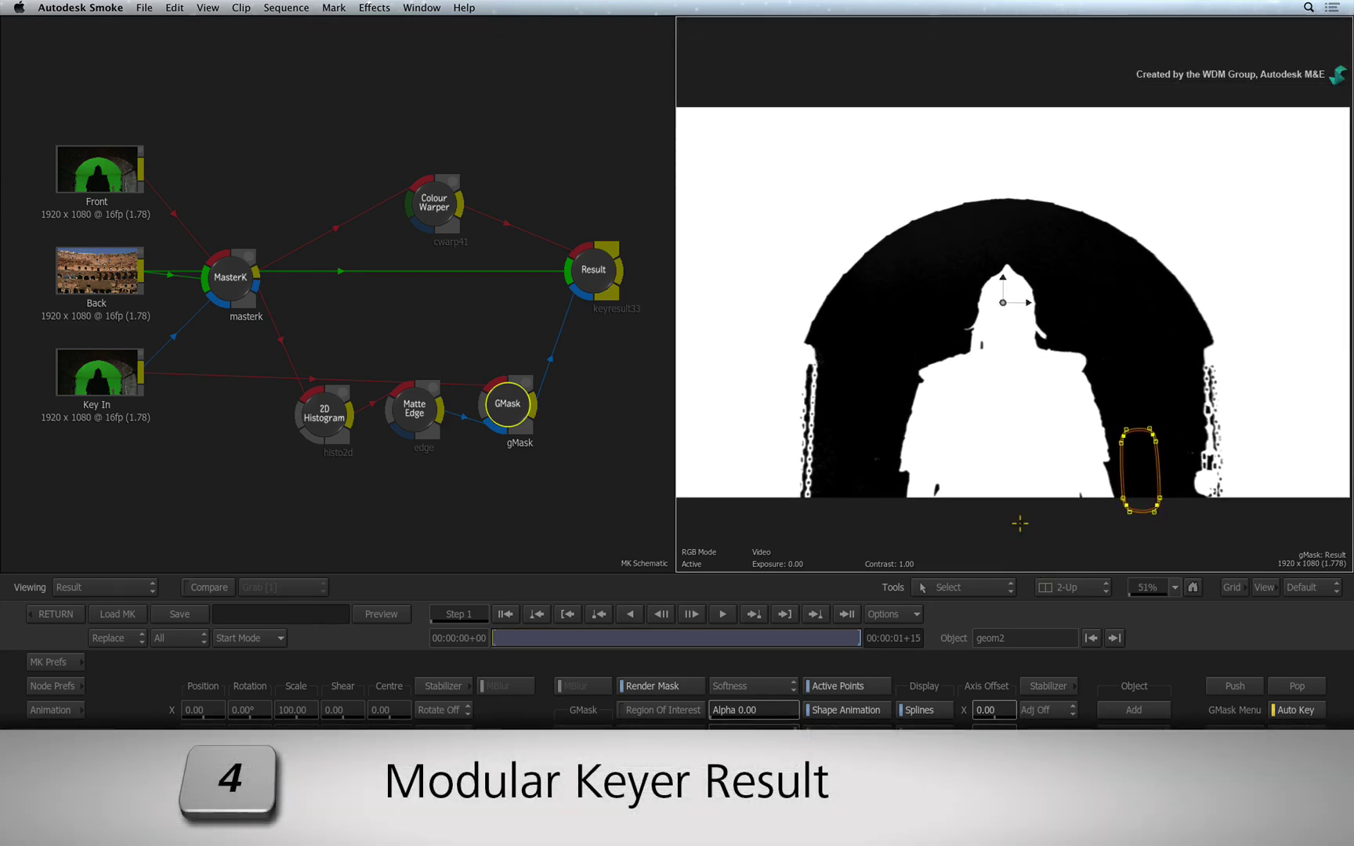
Step: View the keyed composite, return from the keyer to Action, then exit to the timeline
key("F4")
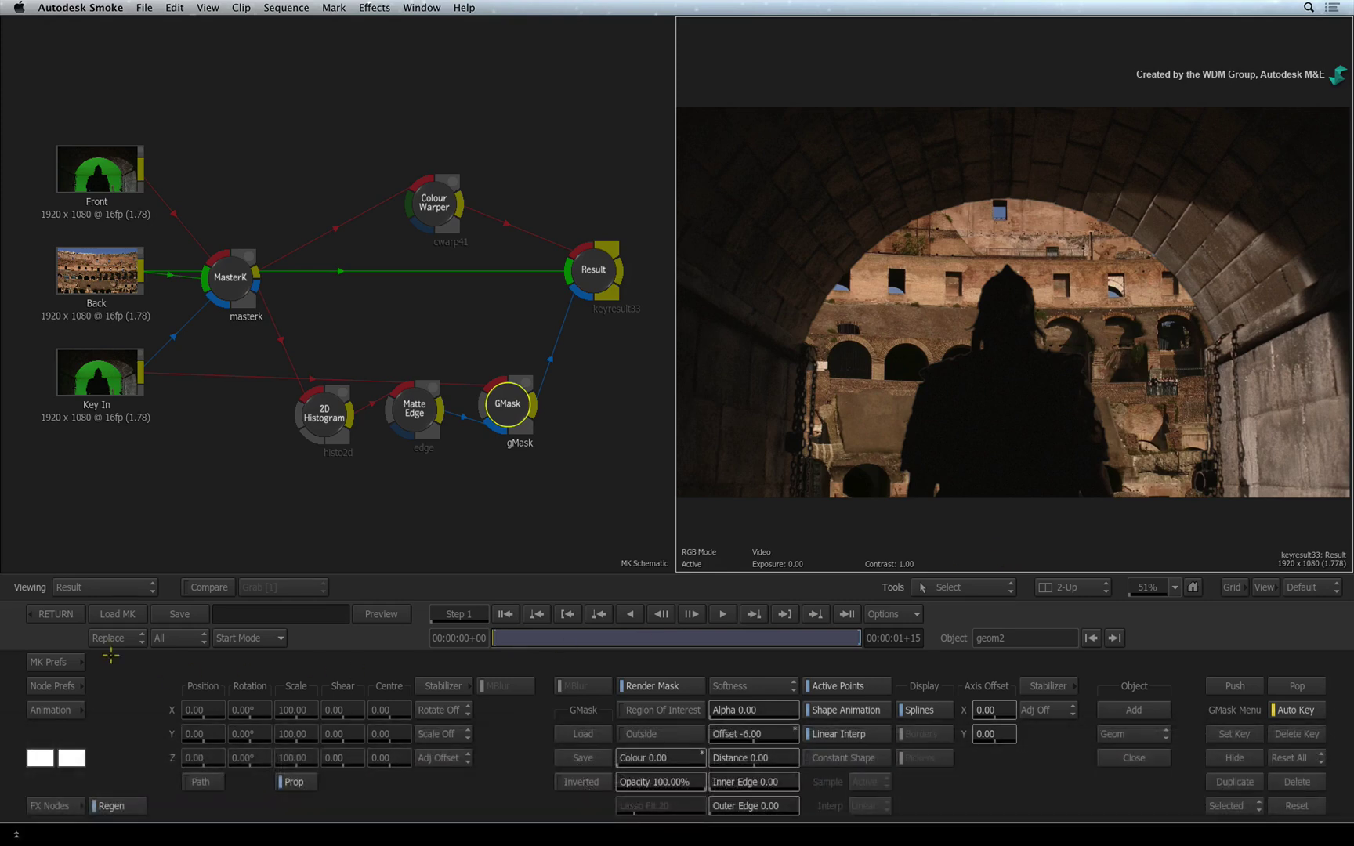
left_click(65, 613)
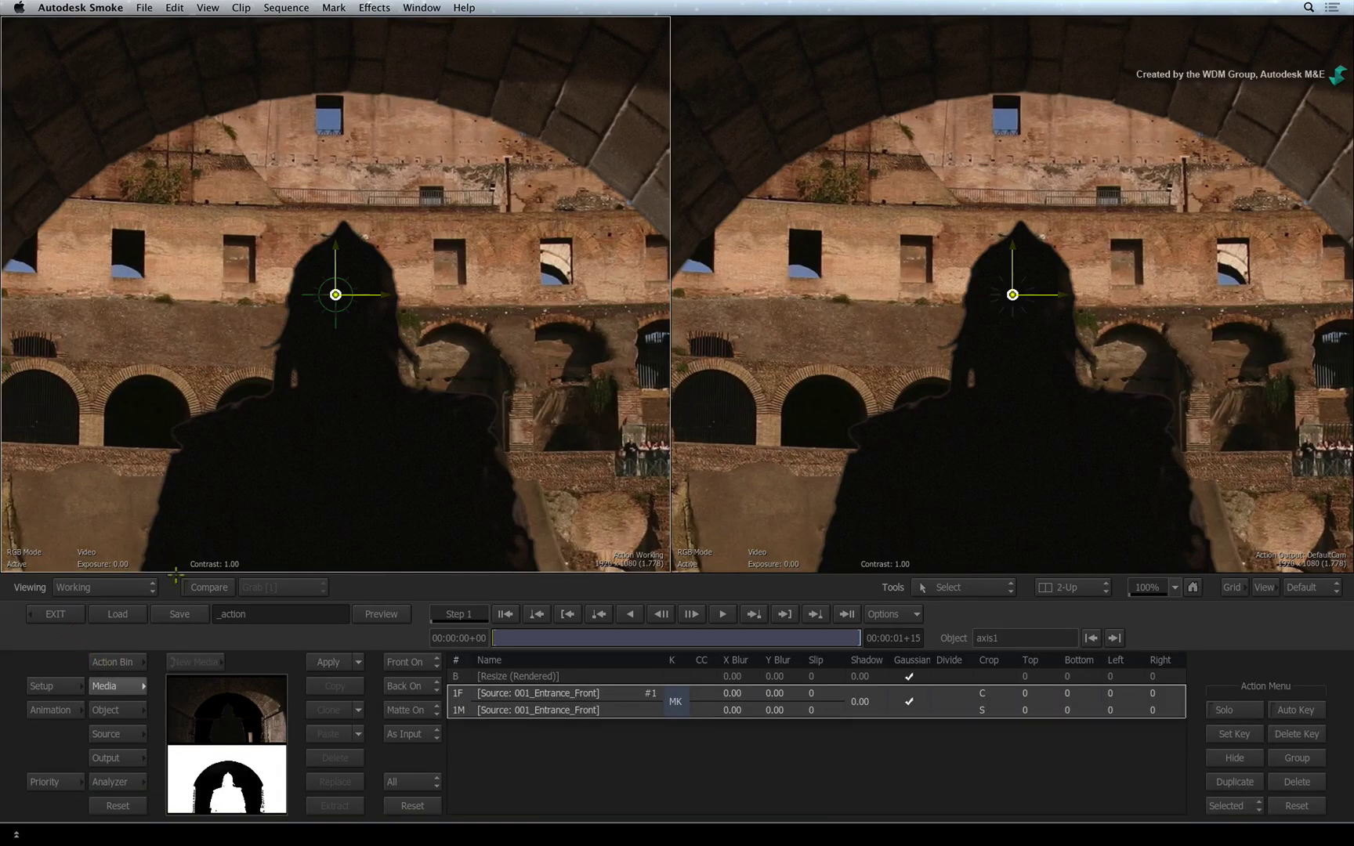
key("F4")
left_click(74, 614)
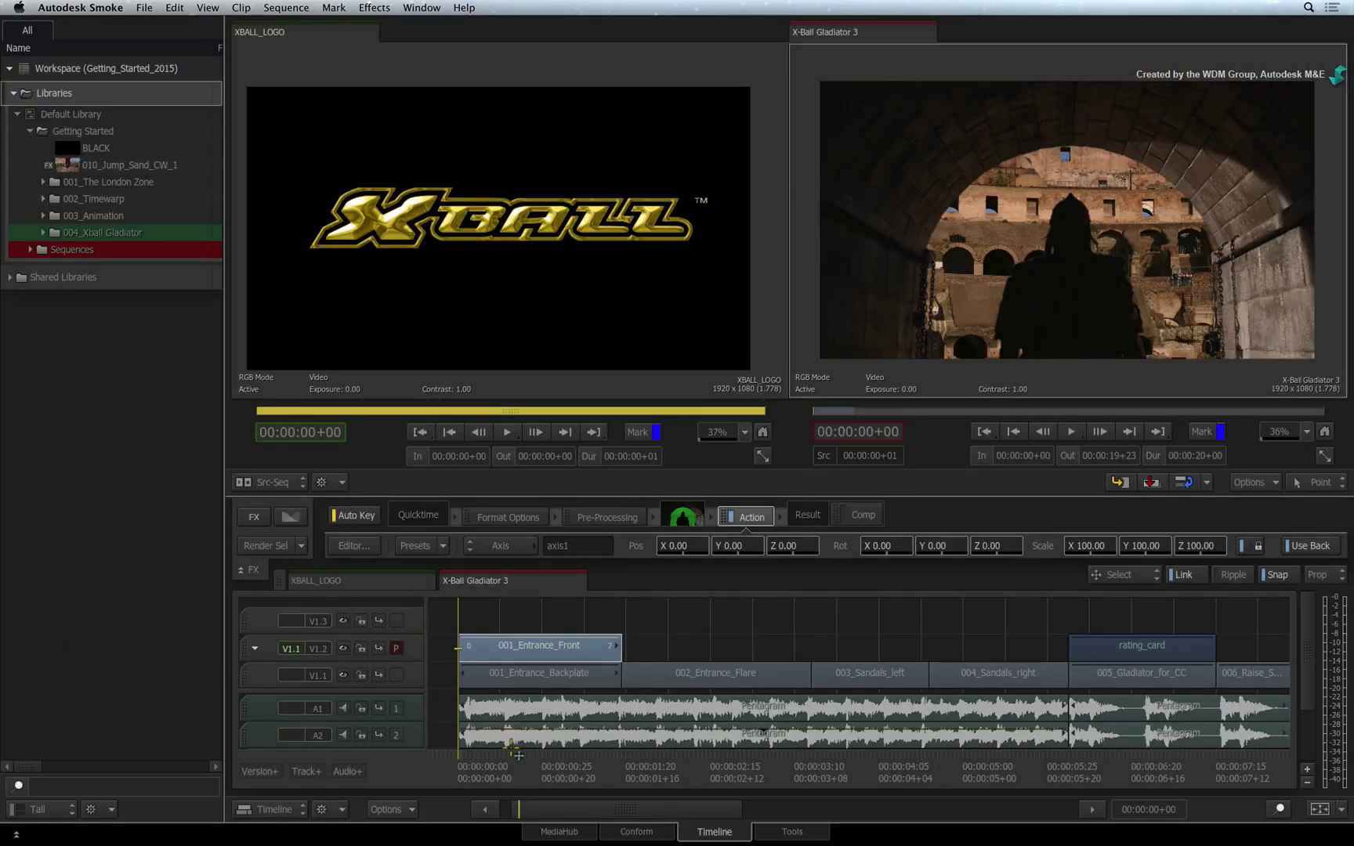
Step: Play the X-Ball Gladiator sequence, rewind to the start and play it full screen
key("space")
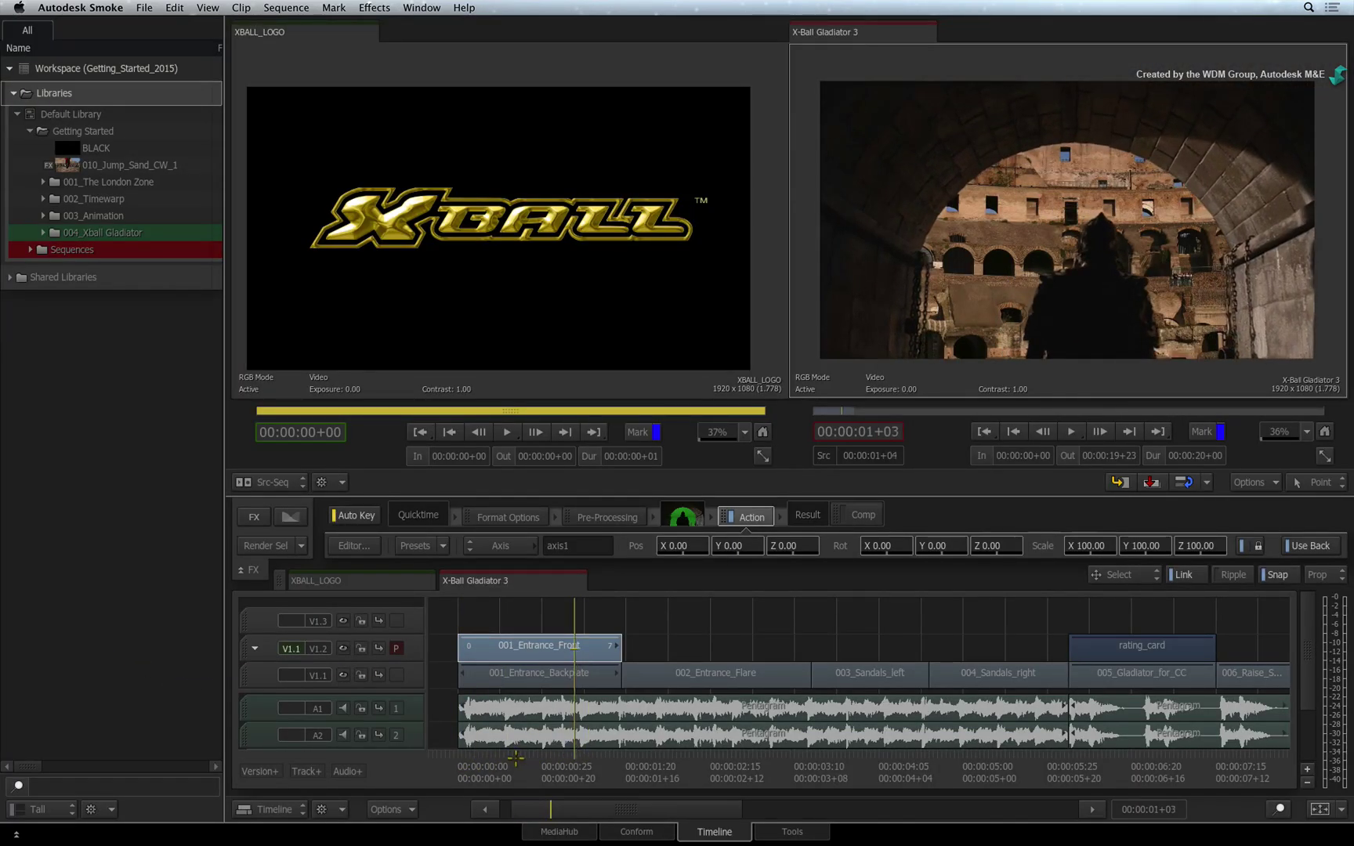
key("Home")
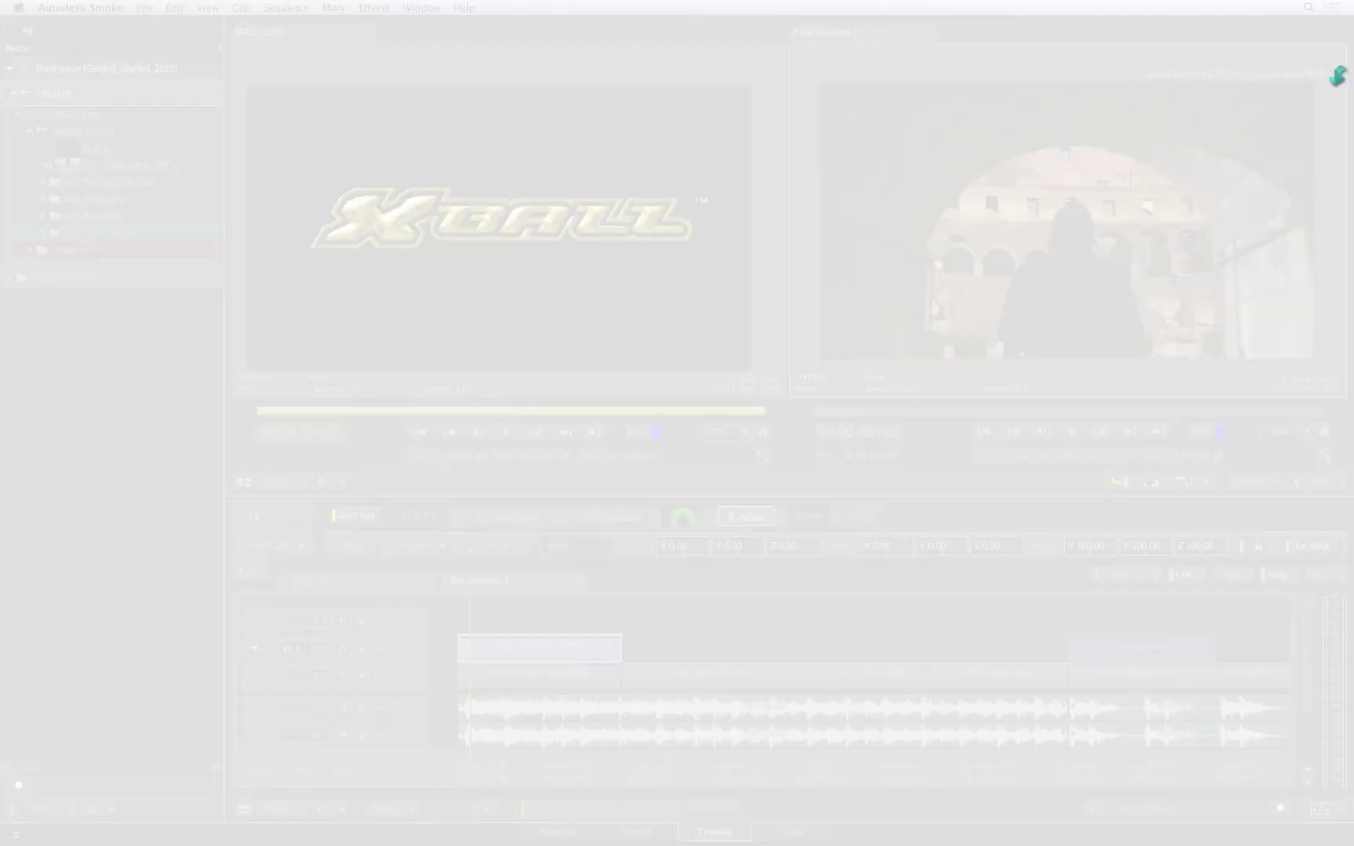
key("grave")
key("space")
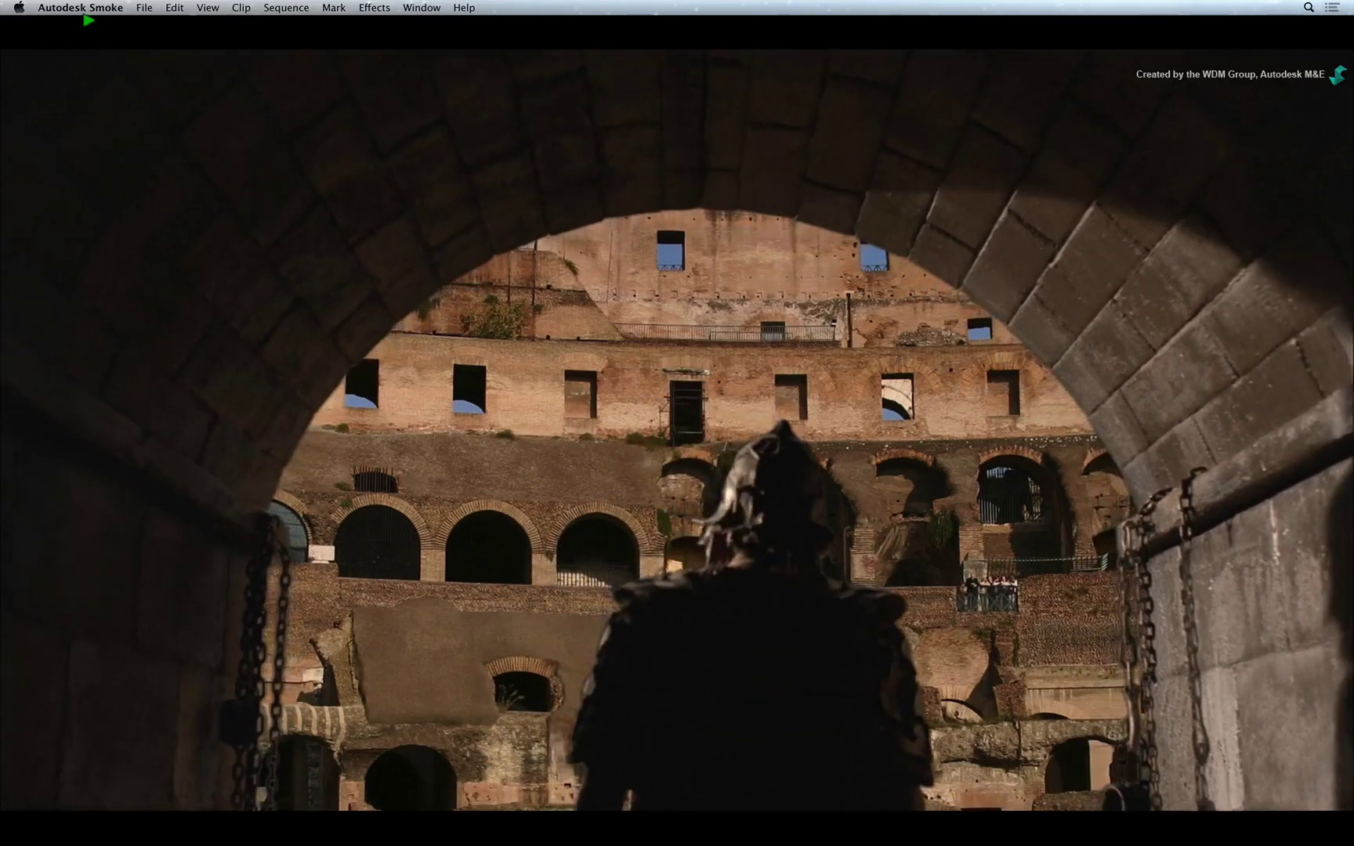
Step: Stop full-screen playback once it reaches the close-up of the gladiator's belt and sword
key("space")
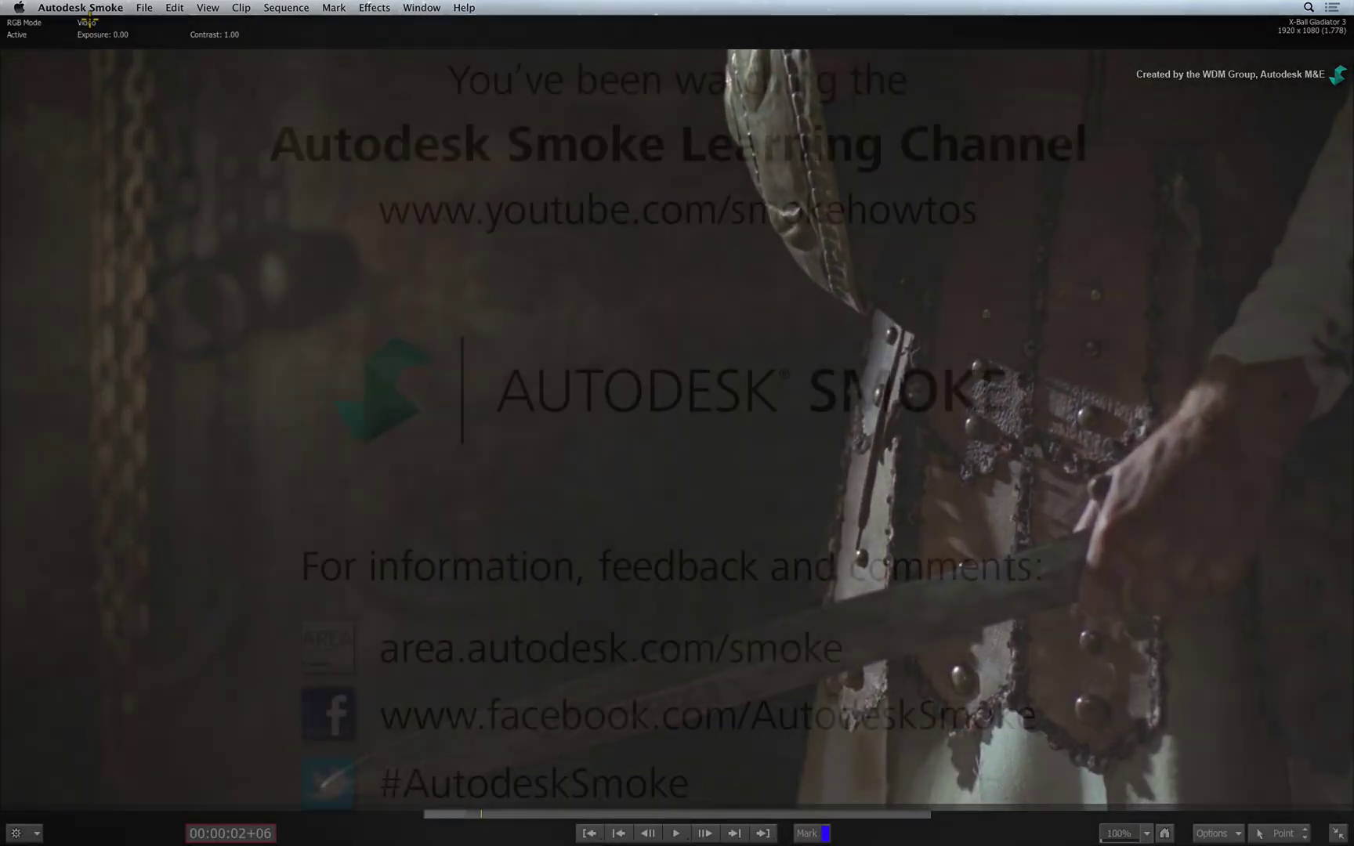